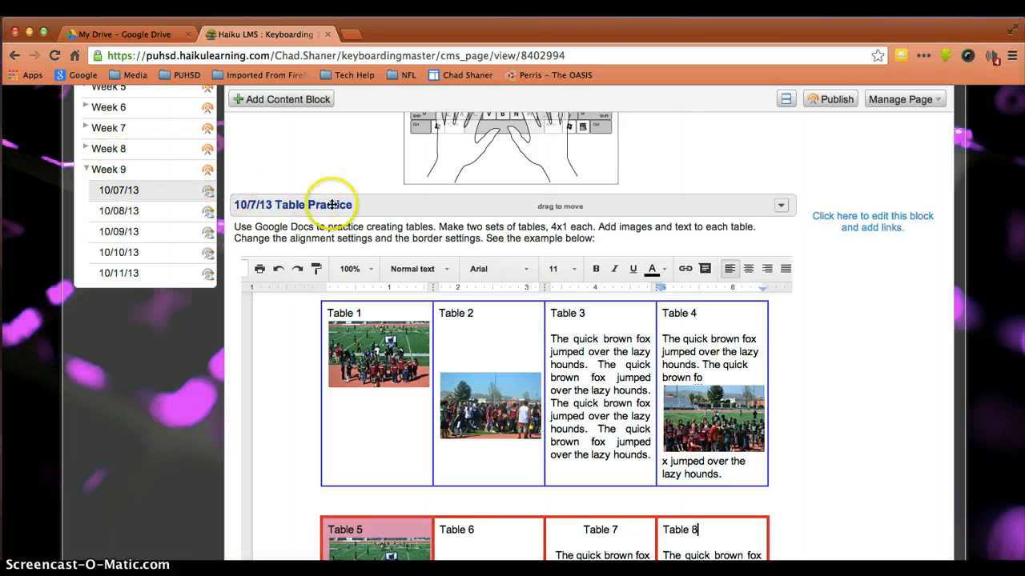
Open the Week 9 class page and examine the sample newspaper layout
{"action": "left_click", "coordinate": [108, 168]}
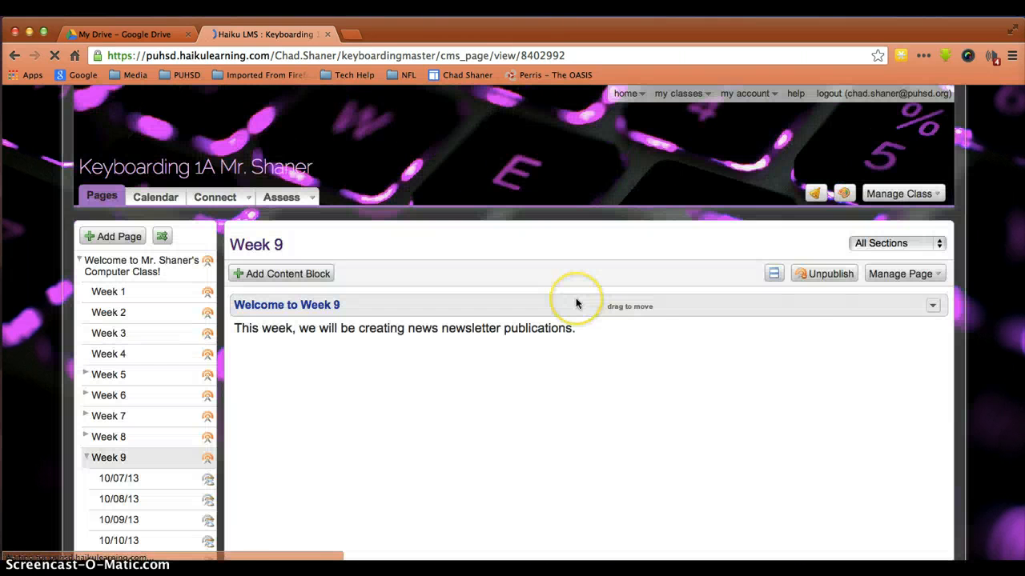
{"action": "scroll", "coordinate": [638, 416], "scroll_direction": "down", "scroll_amount": 5}
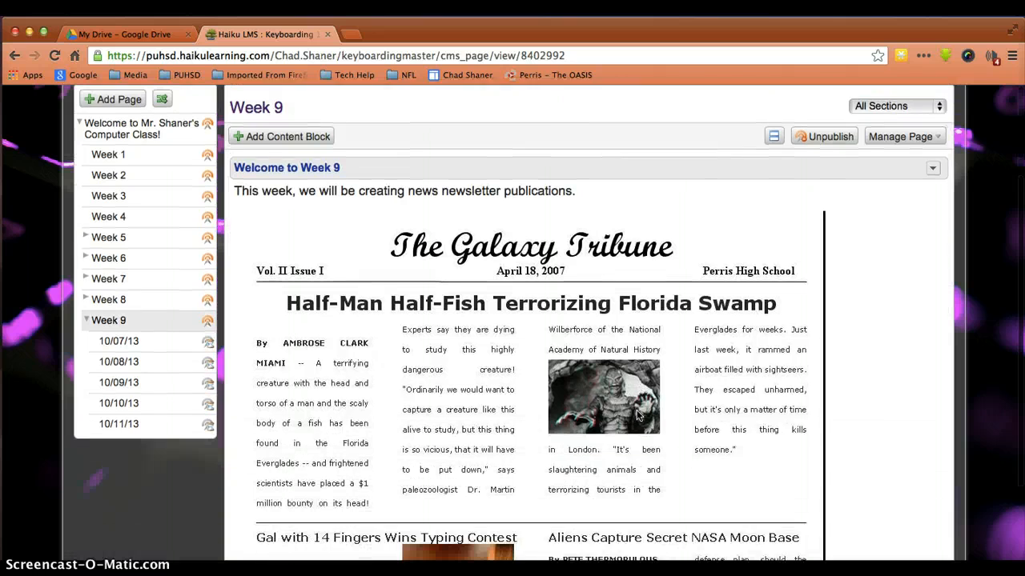
{"action": "scroll", "coordinate": [638, 415], "scroll_direction": "up", "scroll_amount": 2}
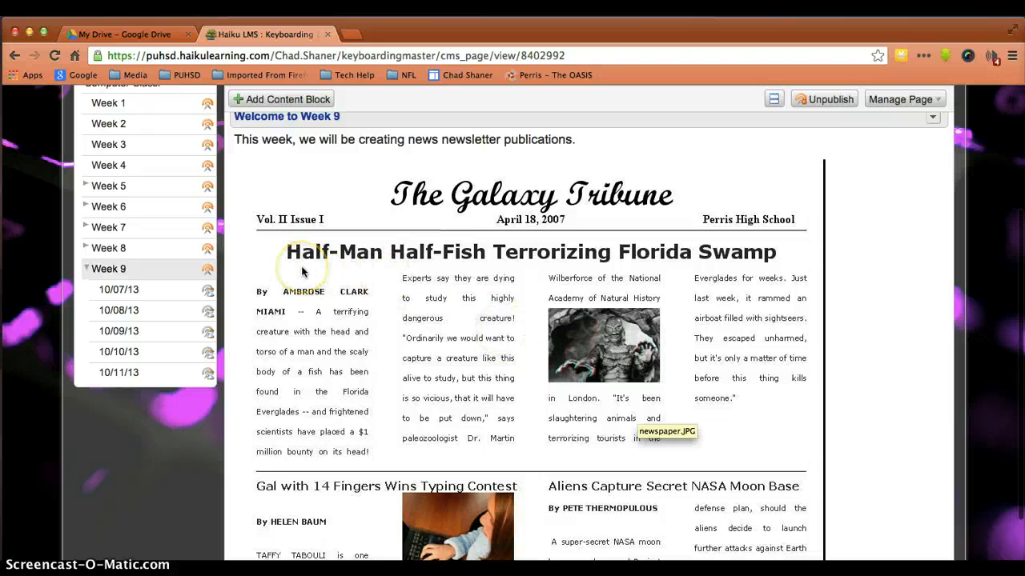
{"action": "scroll", "coordinate": [303, 273], "scroll_direction": "up", "scroll_amount": 1}
{"action": "scroll", "coordinate": [240, 276], "scroll_direction": "down", "scroll_amount": 1}
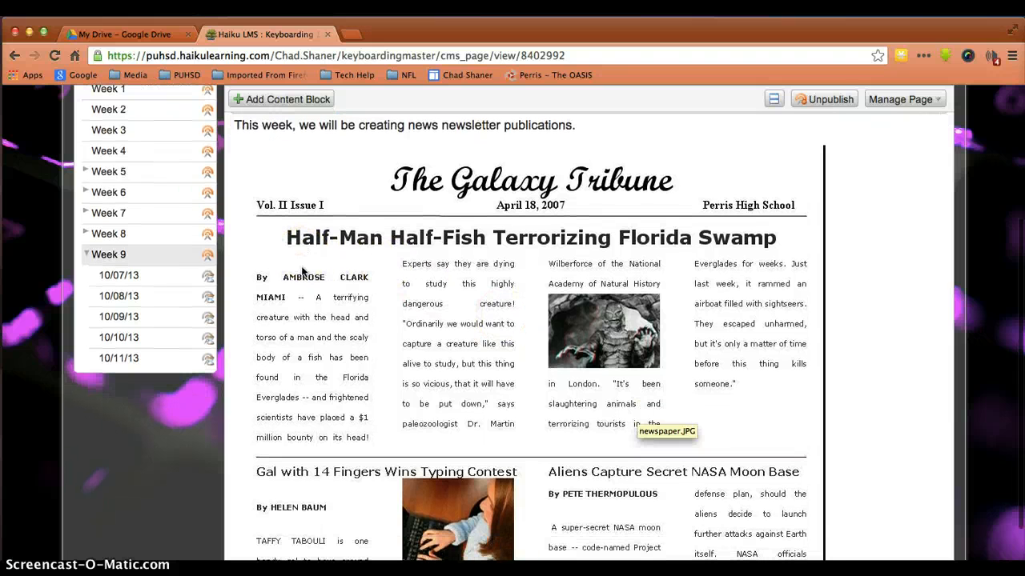
Open the 10/07/13 page and read the Table Practice instructions and the example tables
{"action": "left_click", "coordinate": [137, 277]}
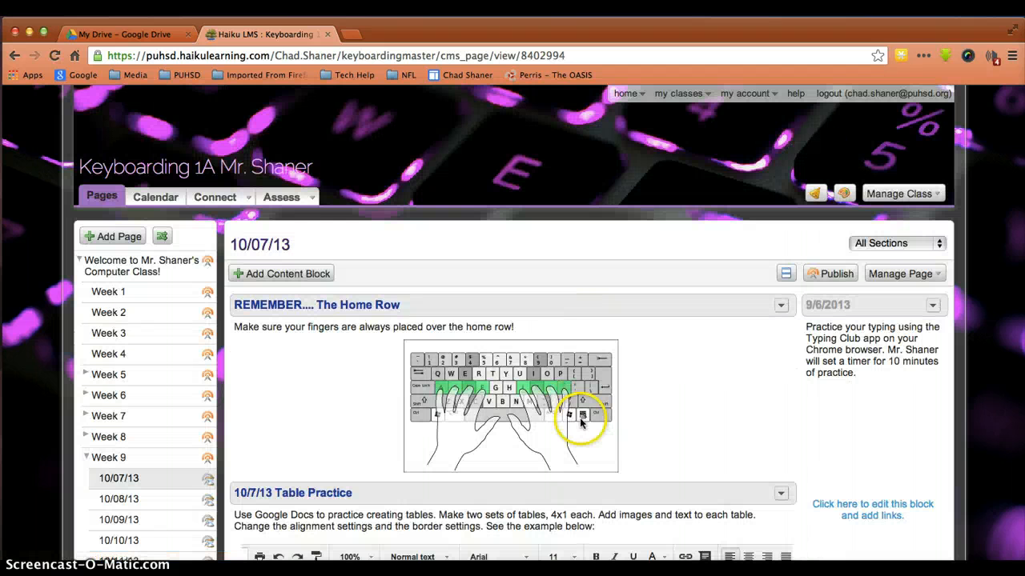
{"action": "scroll", "coordinate": [610, 457], "scroll_direction": "down", "scroll_amount": 5}
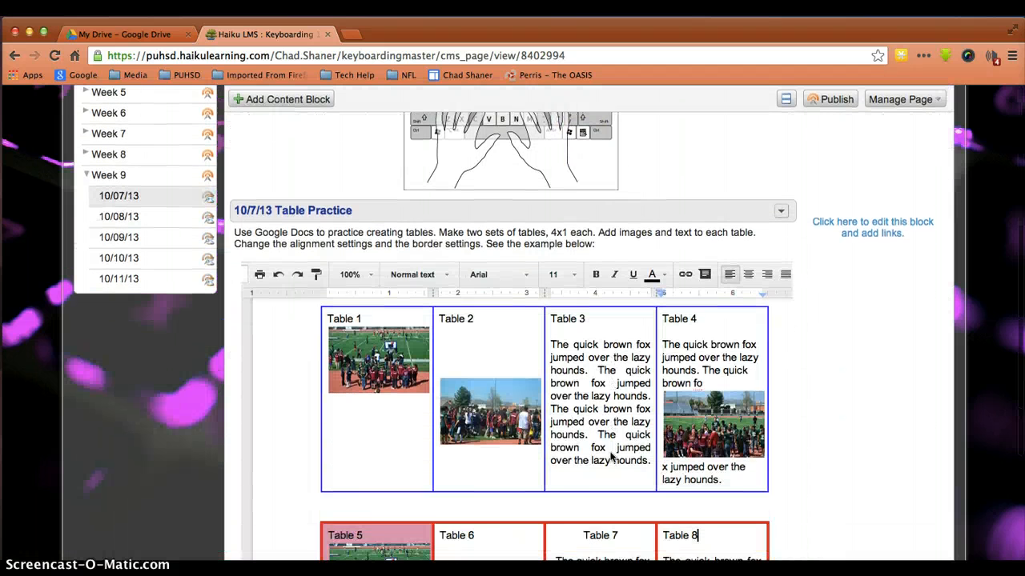
{"action": "scroll", "coordinate": [611, 456], "scroll_direction": "down", "scroll_amount": 4}
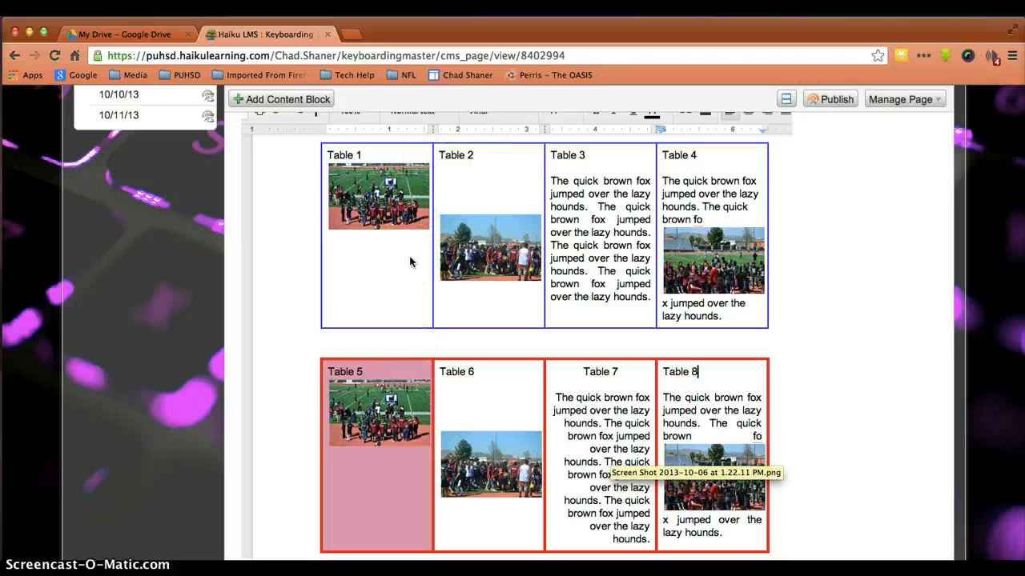
{"action": "scroll", "coordinate": [400, 240], "scroll_direction": "up", "scroll_amount": 3}
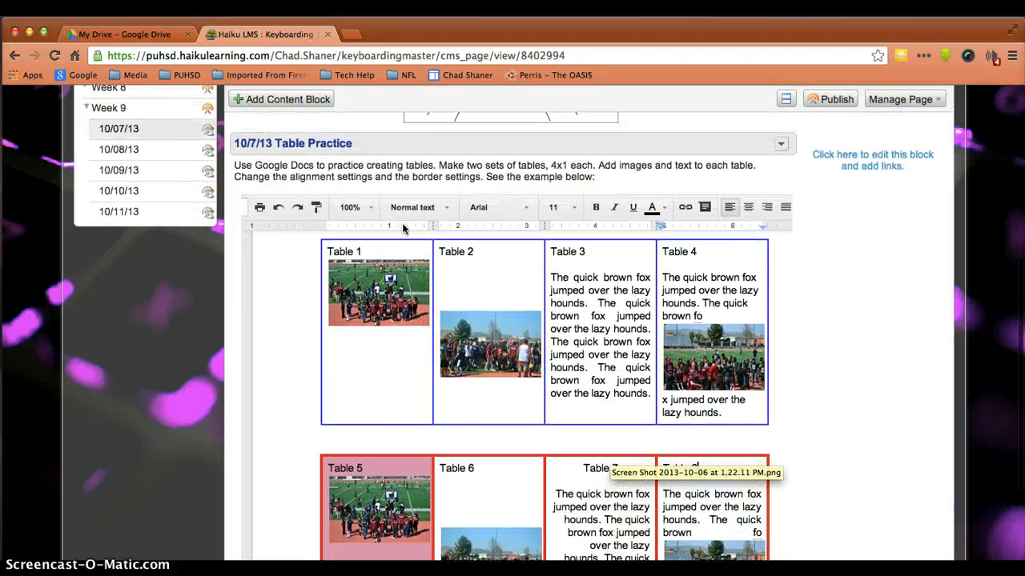
{"action": "scroll", "coordinate": [403, 229], "scroll_direction": "up", "scroll_amount": 2}
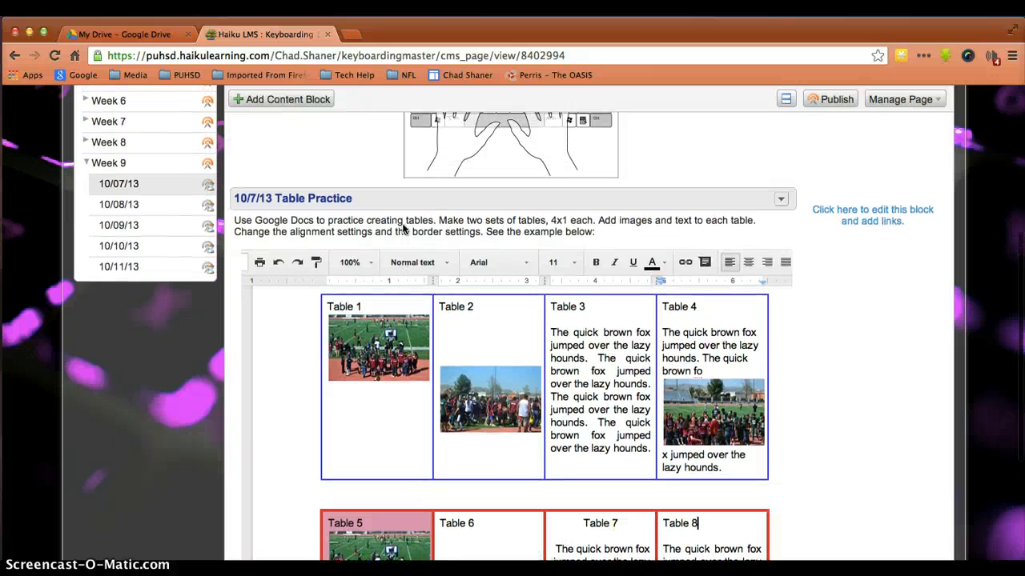
{"action": "scroll", "coordinate": [403, 229], "scroll_direction": "down", "scroll_amount": 3}
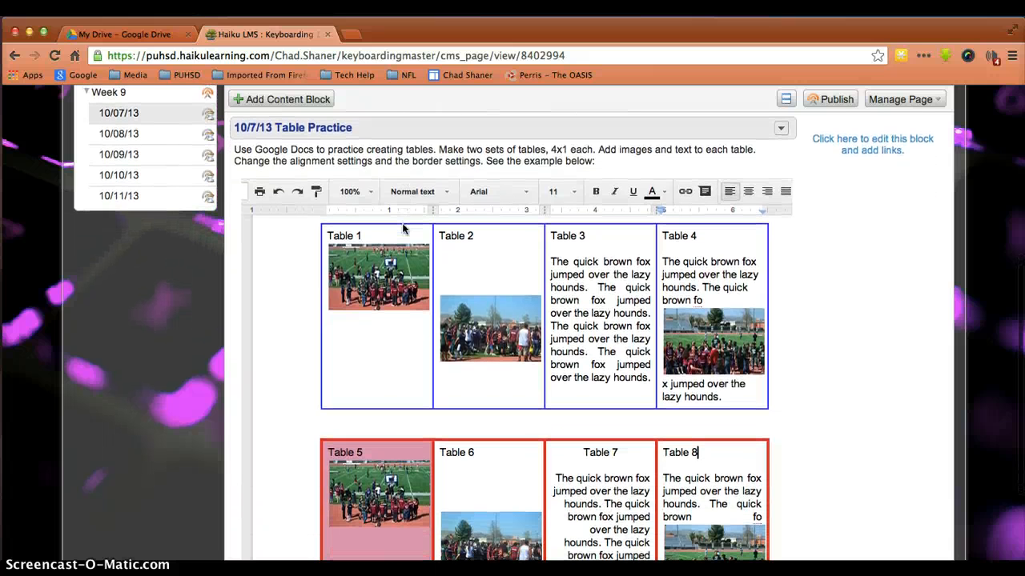
Switch to Google Drive and create a new blank text document
{"action": "left_click", "coordinate": [153, 37]}
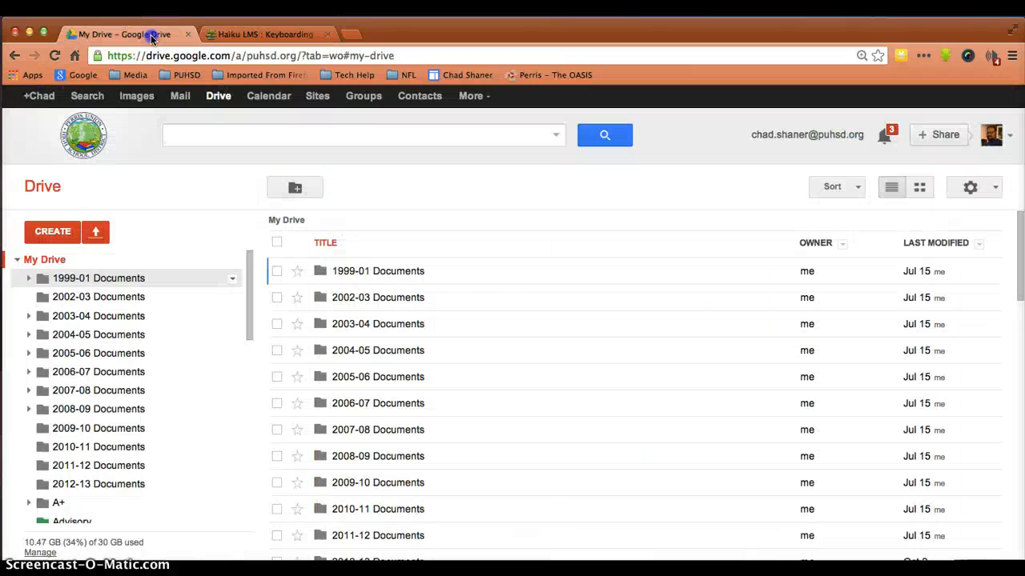
{"action": "left_click", "coordinate": [63, 232]}
{"action": "left_click", "coordinate": [82, 298]}
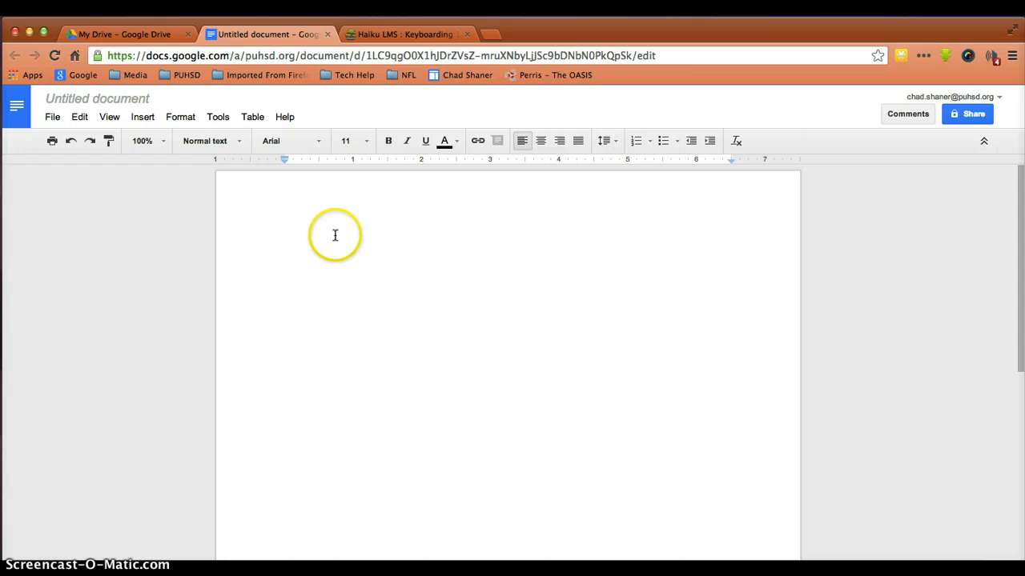
Insert a 4 x 1 table, four columns wide and one row high, into the blank document
{"action": "left_click", "coordinate": [140, 122]}
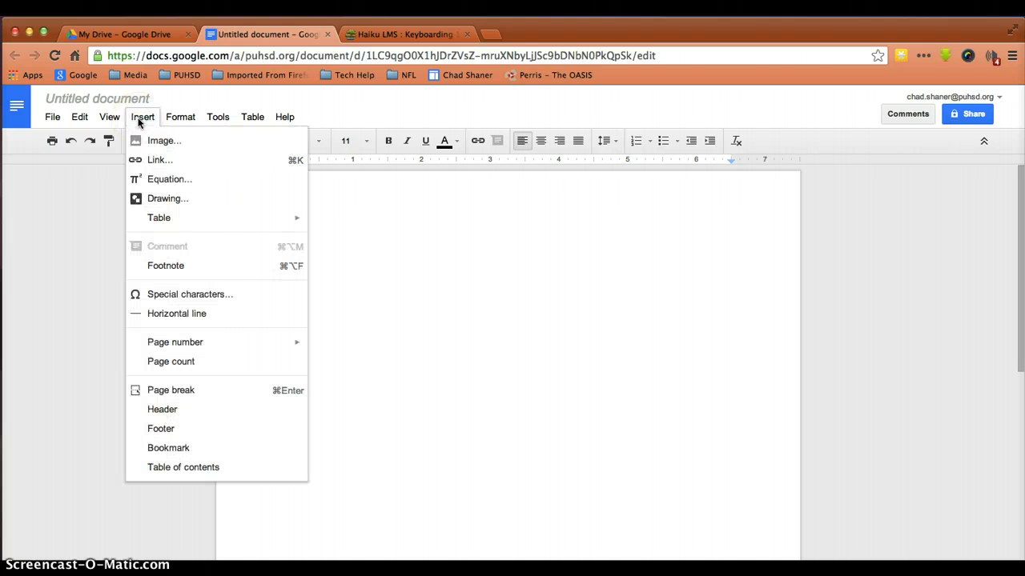
{"action": "mouse_move", "coordinate": [213, 222]}
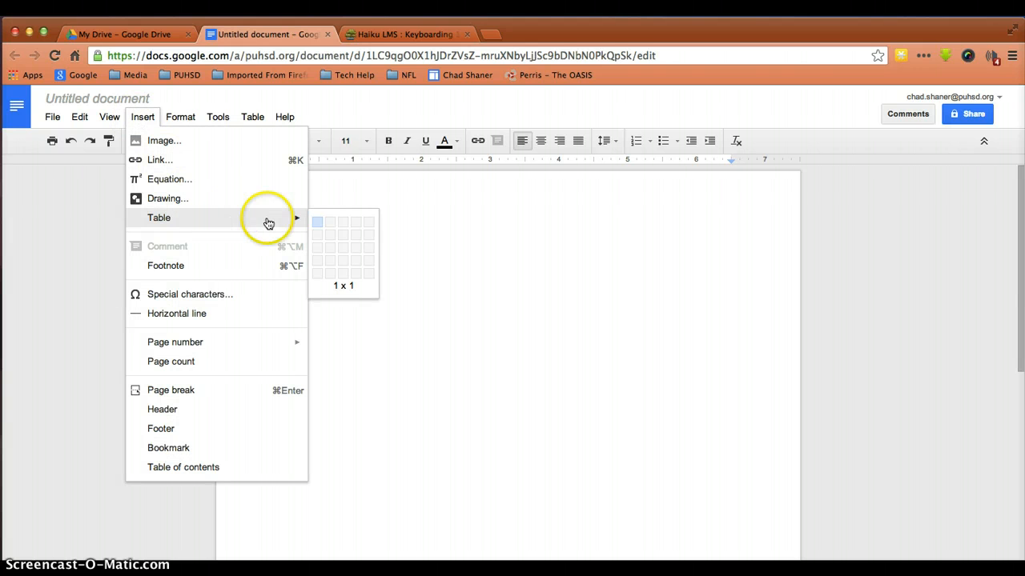
{"action": "left_click", "coordinate": [355, 227]}
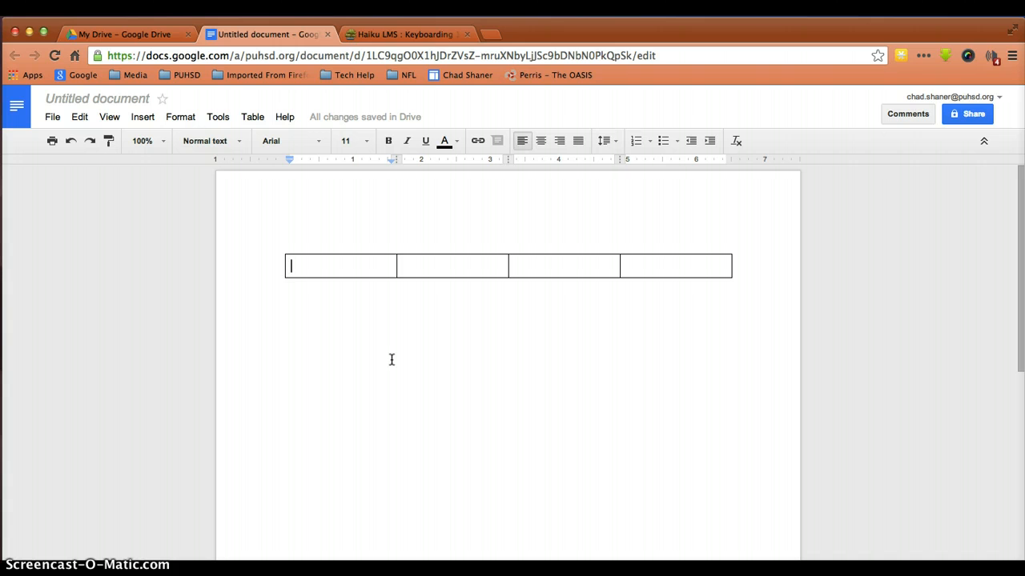
Label the four table cells in order as Table 1, Table 2, Table 3 and Table 4
{"action": "type", "text": "Table 1"}
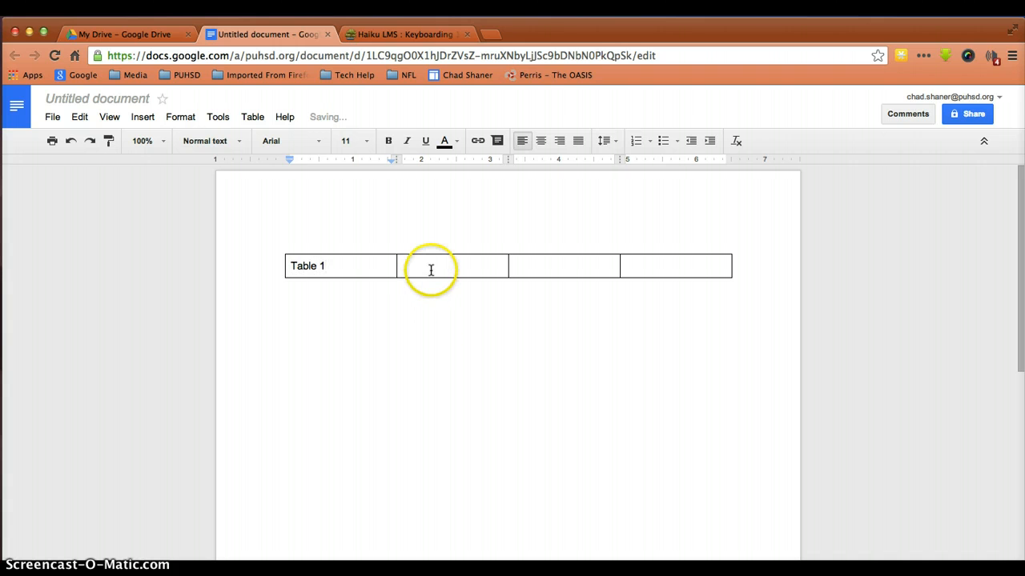
{"action": "type", "text": "Tabl"}
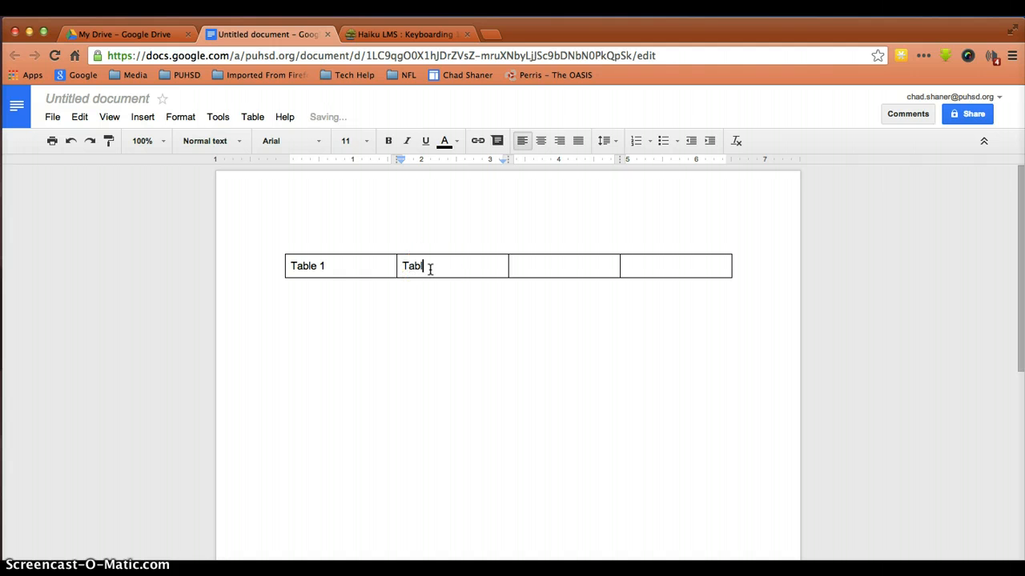
{"action": "type", "text": "e 2"}
{"action": "left_click", "coordinate": [533, 268]}
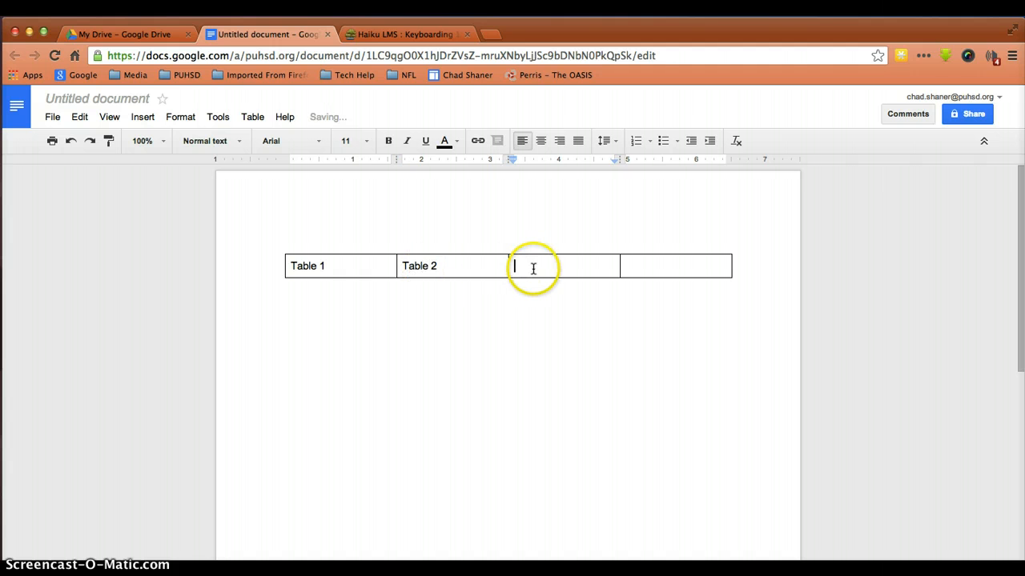
{"action": "type", "text": "Table 3"}
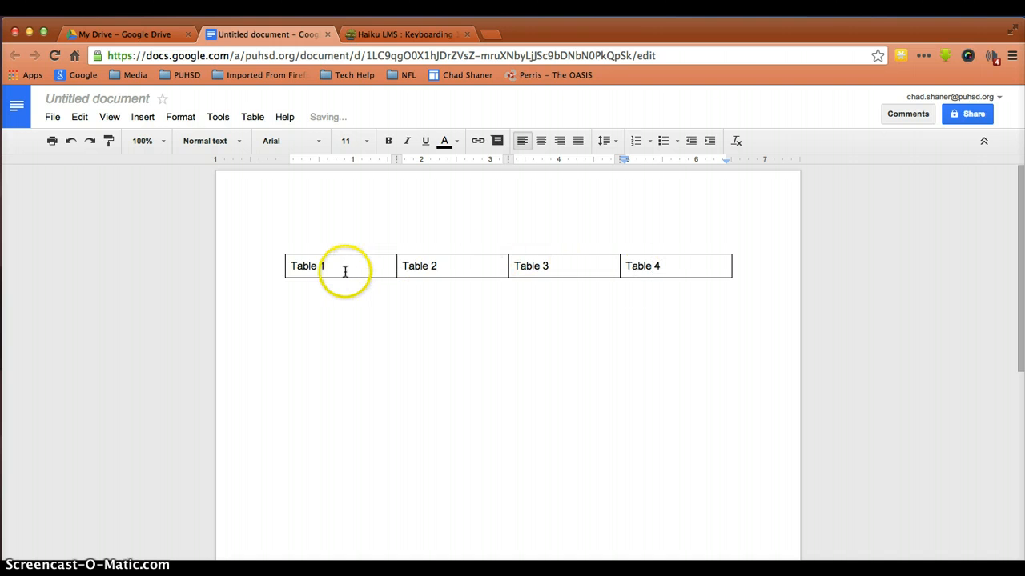
Add four line breaks after the Table 1 label and insert the image 2.JPG from the graphics folder there
{"action": "key", "text": "Return"}
{"action": "key", "text": "Return"}
{"action": "key", "text": "Return"}
{"action": "key", "text": "Return"}
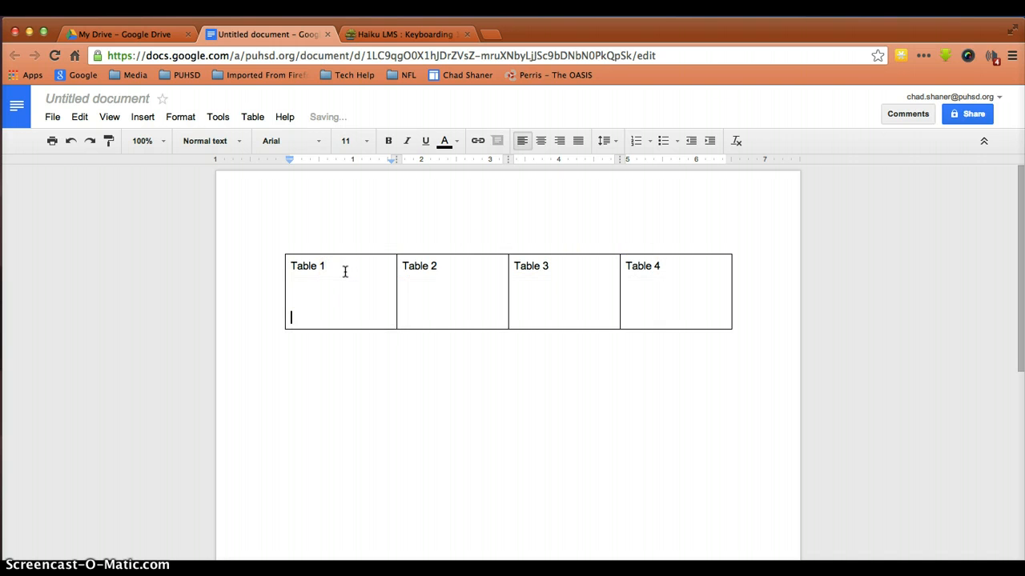
{"action": "left_click", "coordinate": [142, 117]}
{"action": "left_click", "coordinate": [156, 141]}
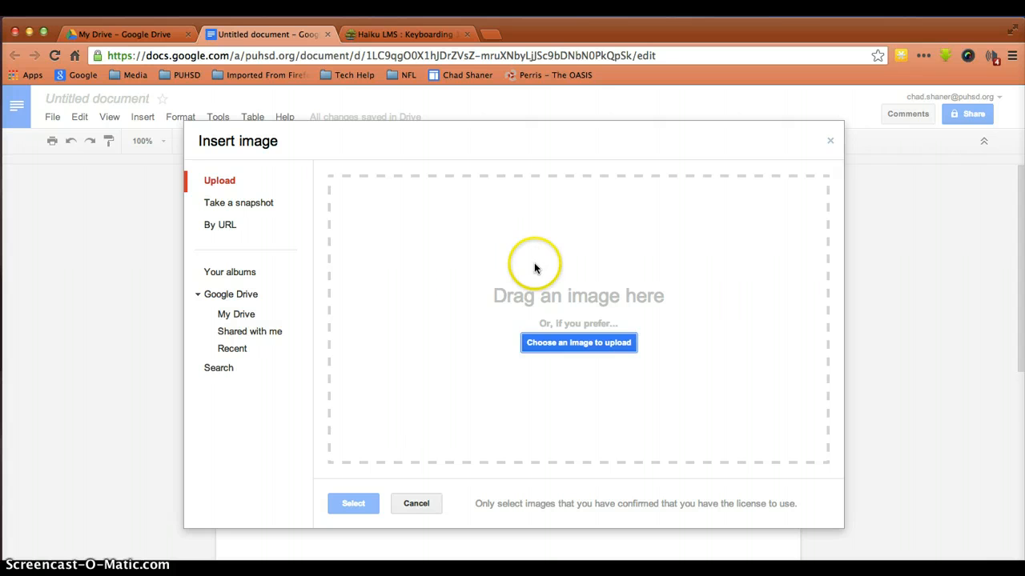
{"action": "left_click", "coordinate": [565, 344]}
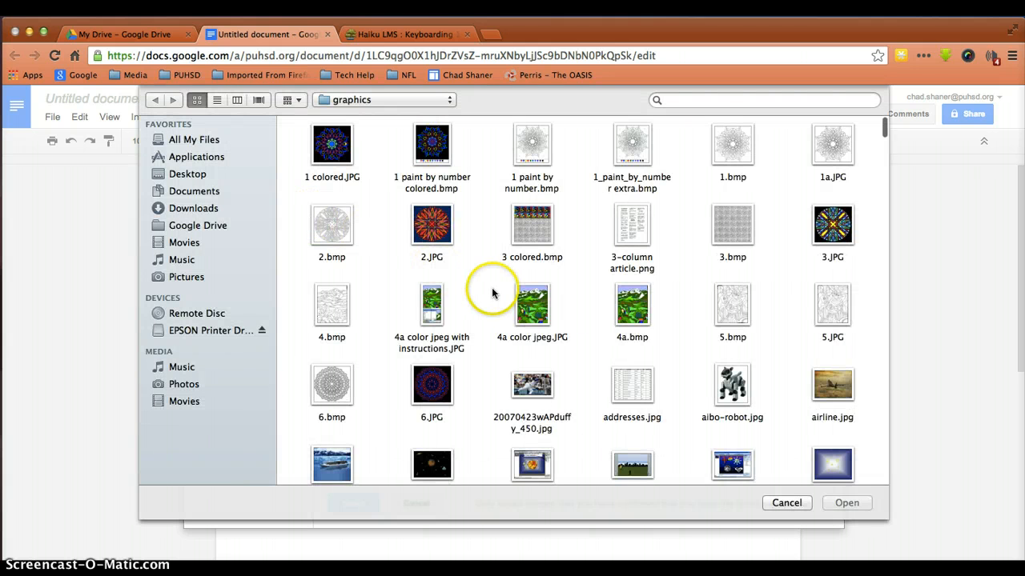
{"action": "double_click", "coordinate": [435, 228]}
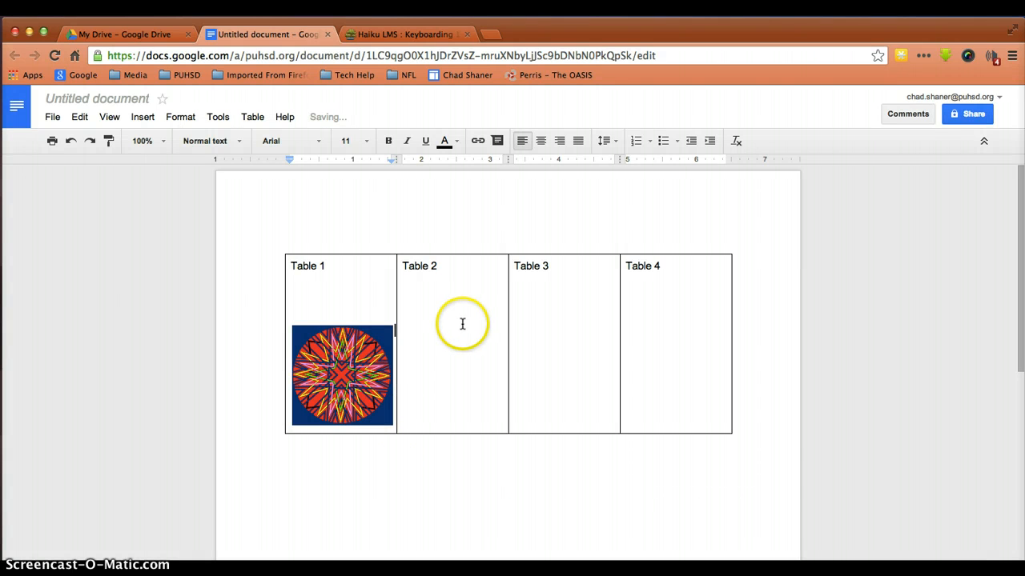
{"action": "left_click", "coordinate": [465, 277]}
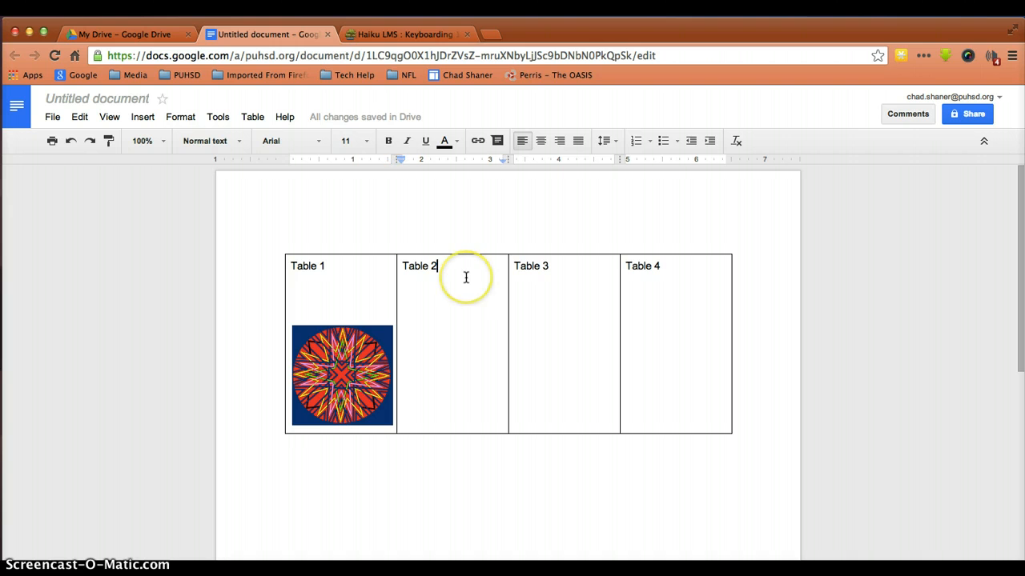
{"action": "key", "text": "Return"}
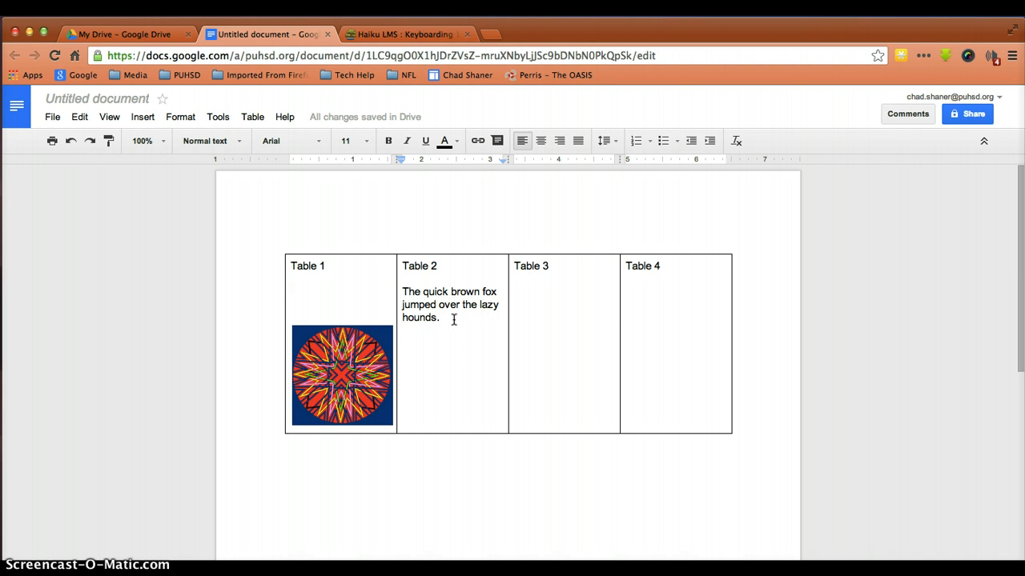
{"action": "left_click", "coordinate": [457, 328]}
{"action": "left_click_drag", "start_coordinate": [408, 298], "coordinate": [404, 283]}
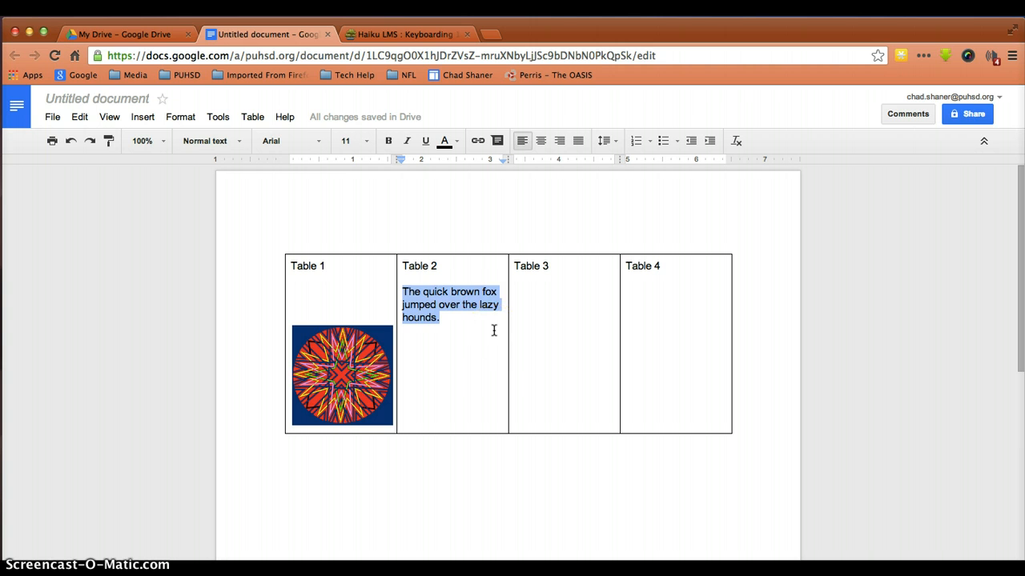
{"action": "type", "text": "http://www.youtube.com/watch?v=B8lSzf2pryl"}
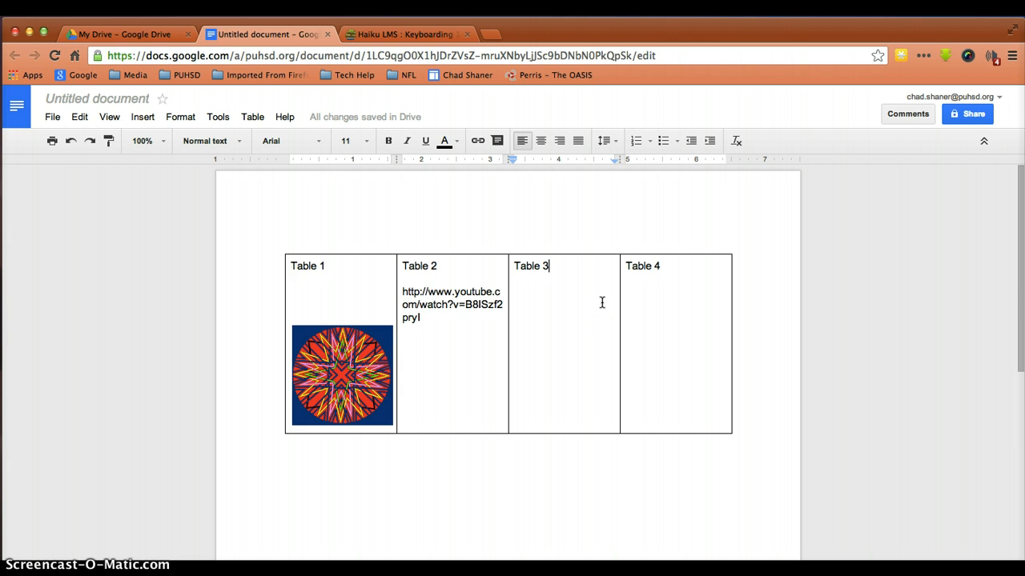
Fill the cell below the Table 3 label with several short lines of random filler text, ending with "a;lskdjf"
{"action": "key", "text": "Return"}
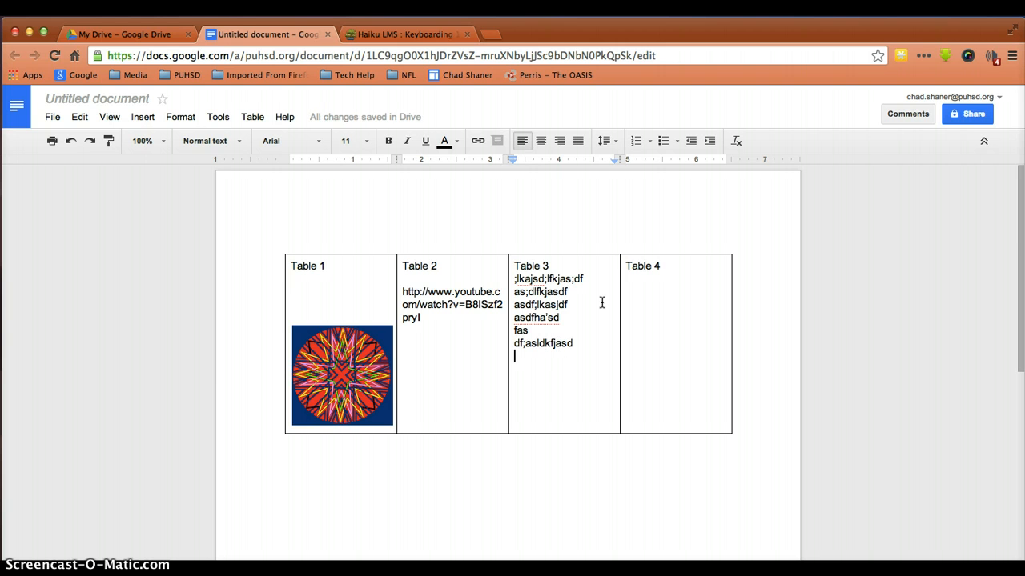
{"action": "type", "text": "a;lskdjf"}
Give the table a red 2.25 pt border and fill the Table 1 cell with a yellow background
{"action": "right_click", "coordinate": [284, 259]}
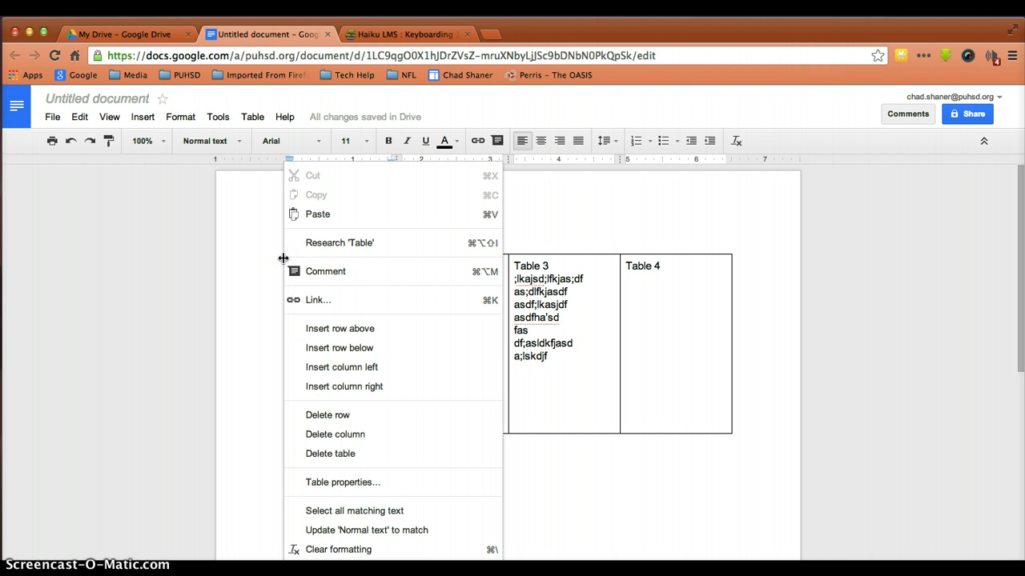
{"action": "left_click", "coordinate": [338, 483]}
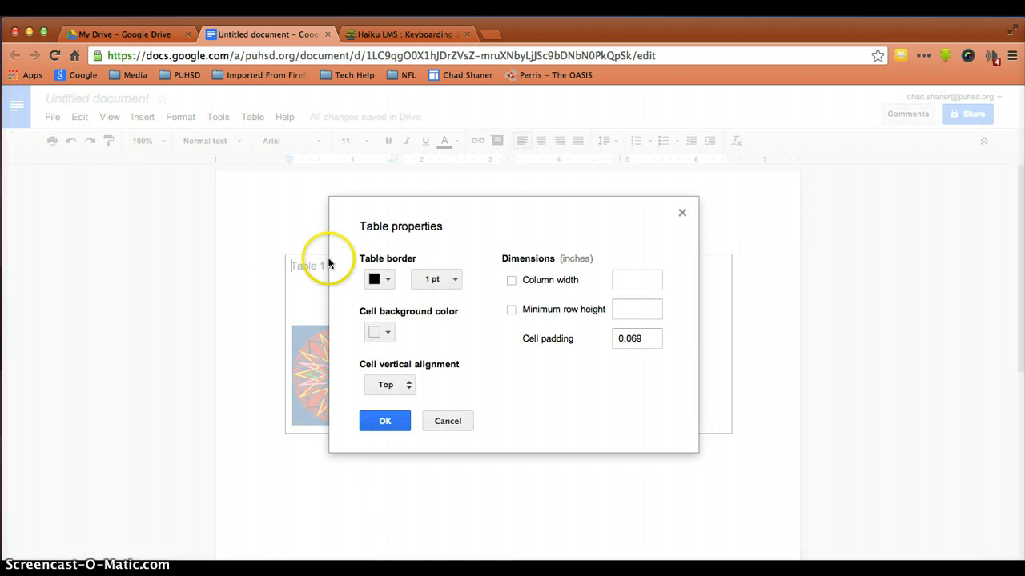
{"action": "left_click", "coordinate": [387, 281]}
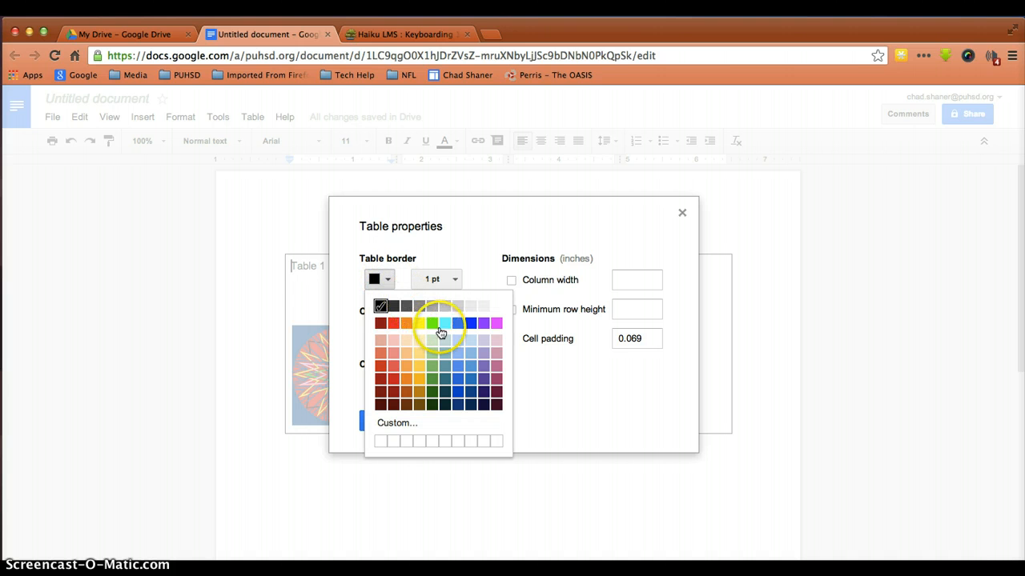
{"action": "left_click", "coordinate": [393, 323]}
{"action": "left_click", "coordinate": [455, 280]}
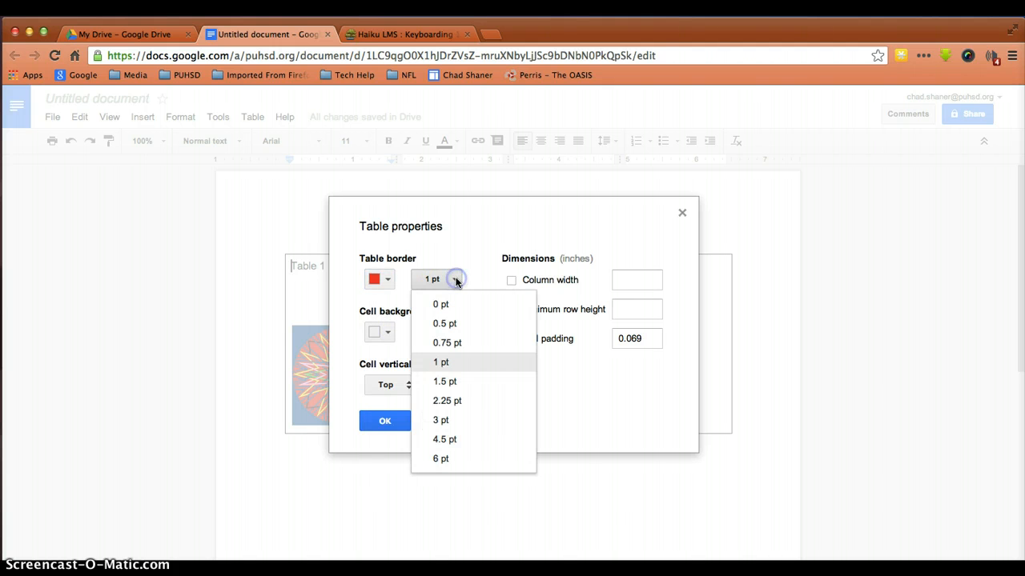
{"action": "left_click", "coordinate": [446, 400]}
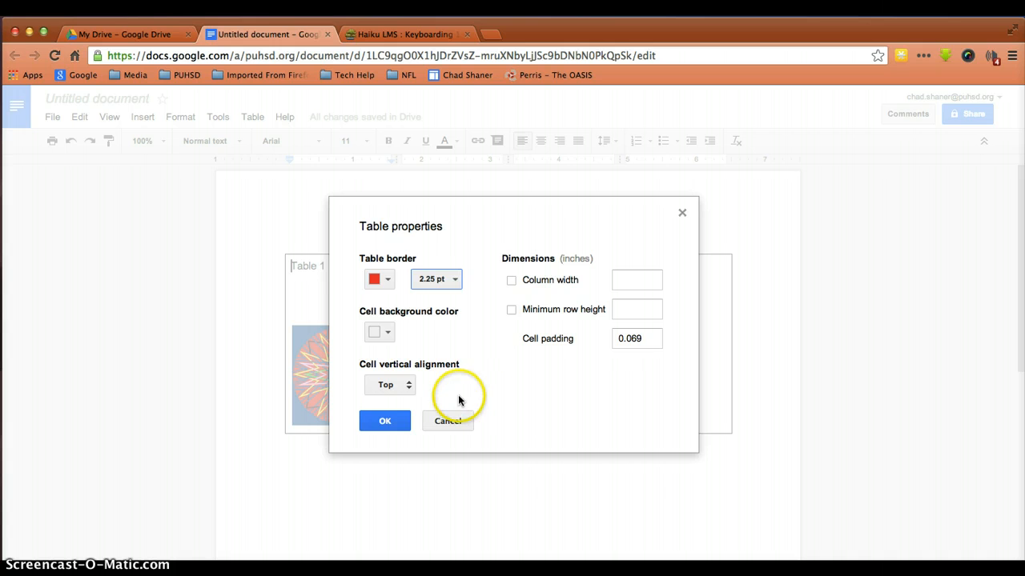
{"action": "left_click", "coordinate": [389, 336]}
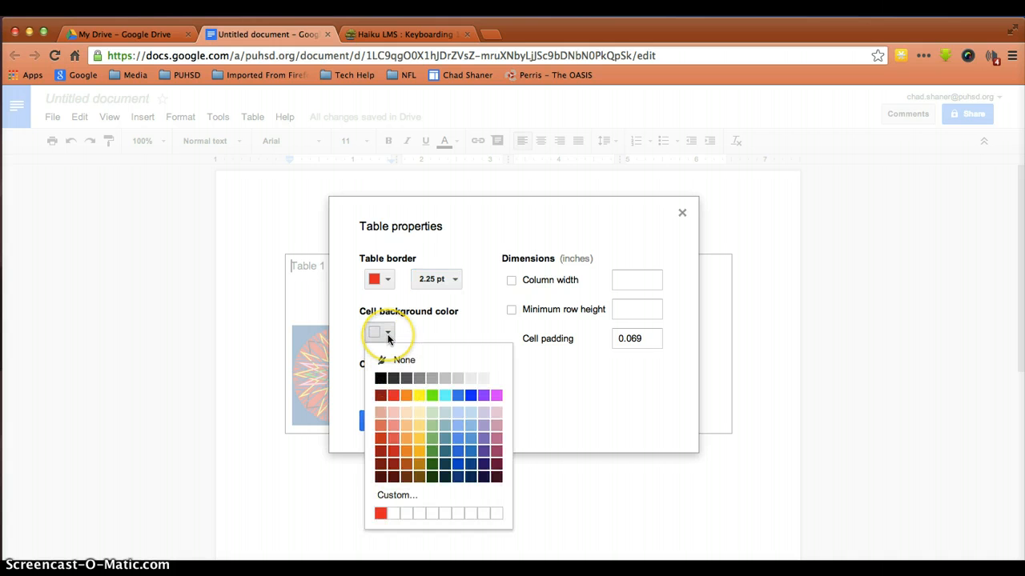
{"action": "left_click", "coordinate": [420, 396]}
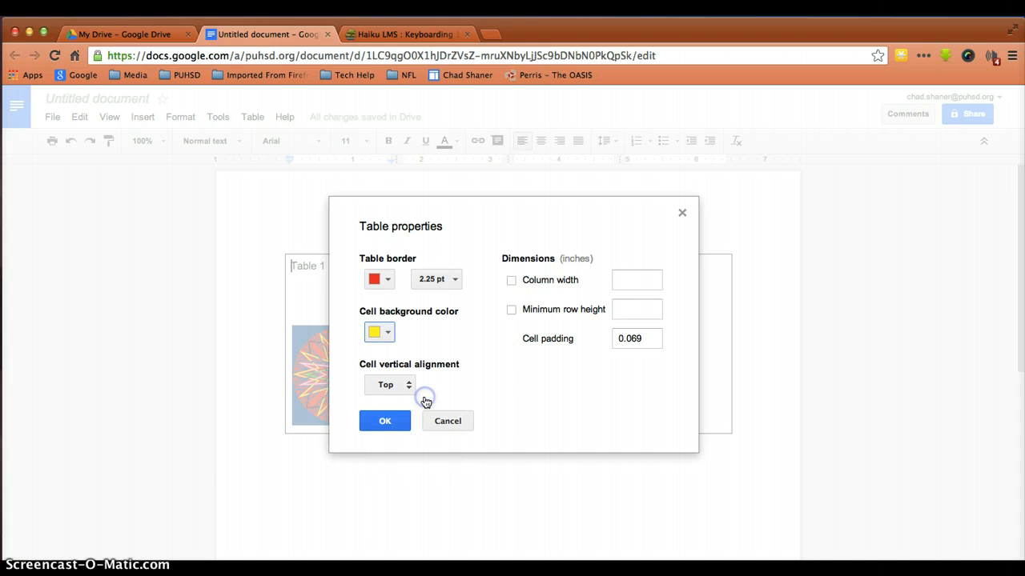
{"action": "left_click", "coordinate": [394, 428]}
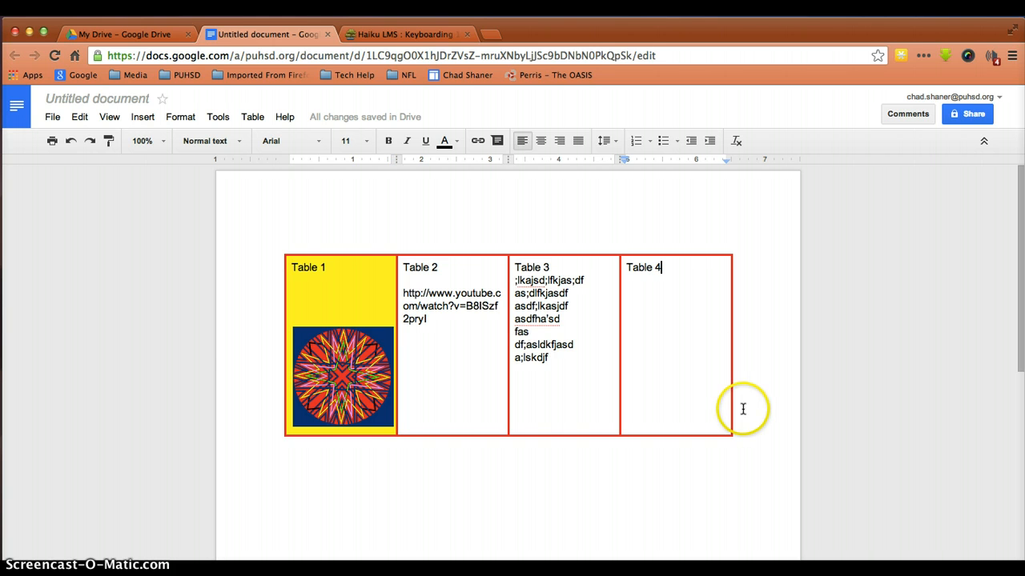
Insert a second 4 x 1 table below the first one, leaving an empty line between them
{"action": "scroll", "coordinate": [393, 450], "scroll_direction": "down", "scroll_amount": 2}
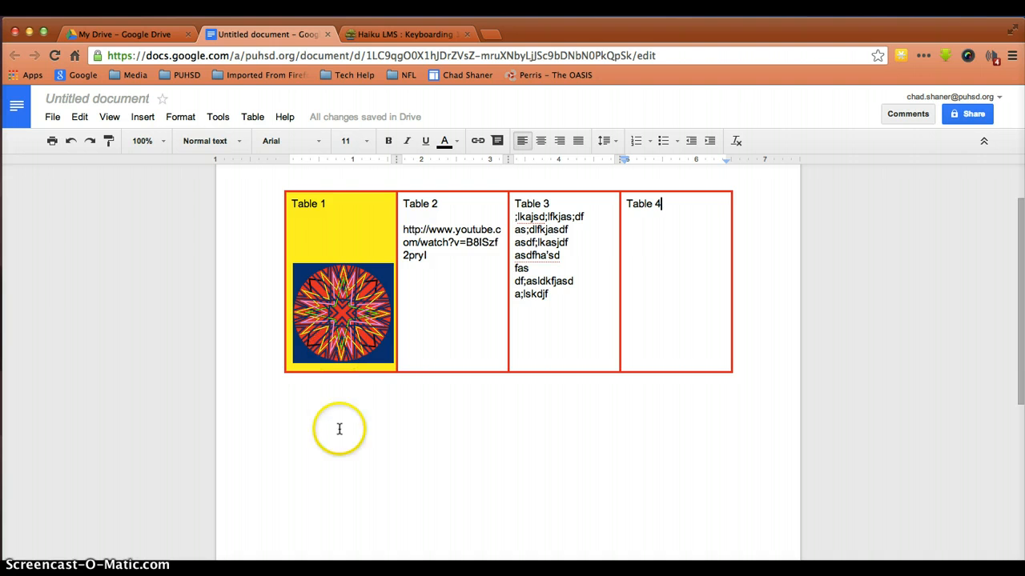
{"action": "left_click", "coordinate": [289, 411]}
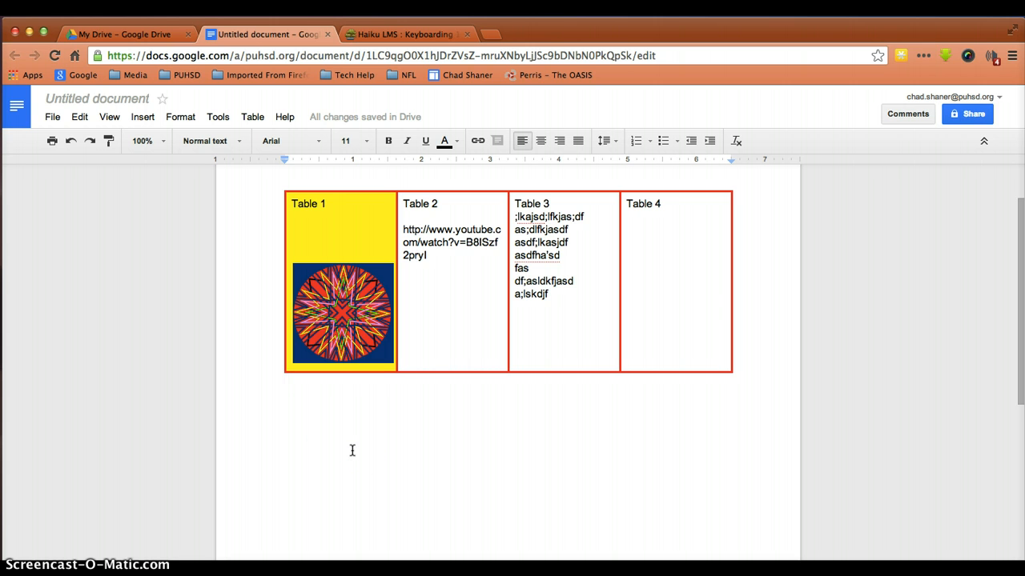
{"action": "key", "text": "Return"}
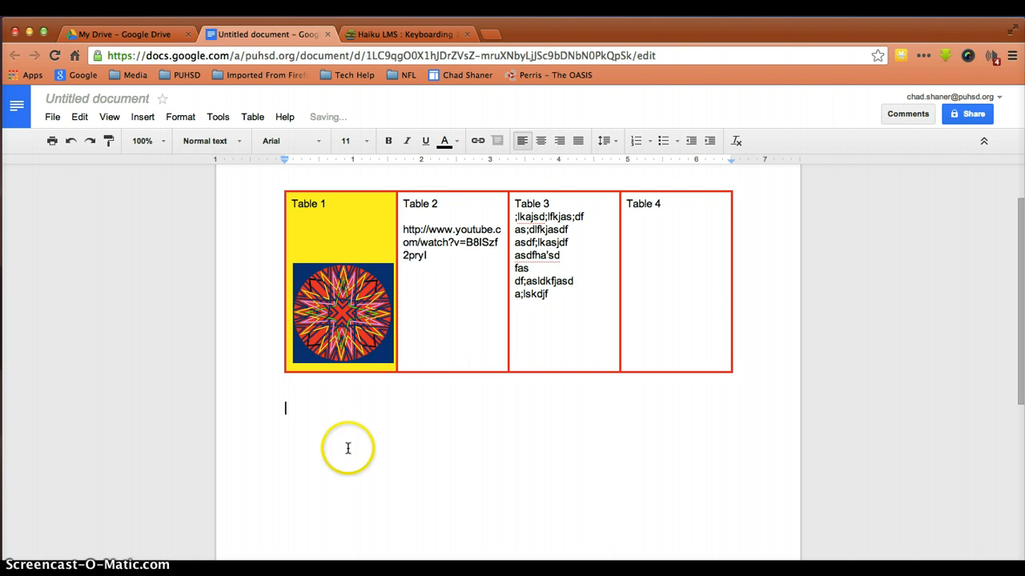
{"action": "left_click", "coordinate": [141, 121]}
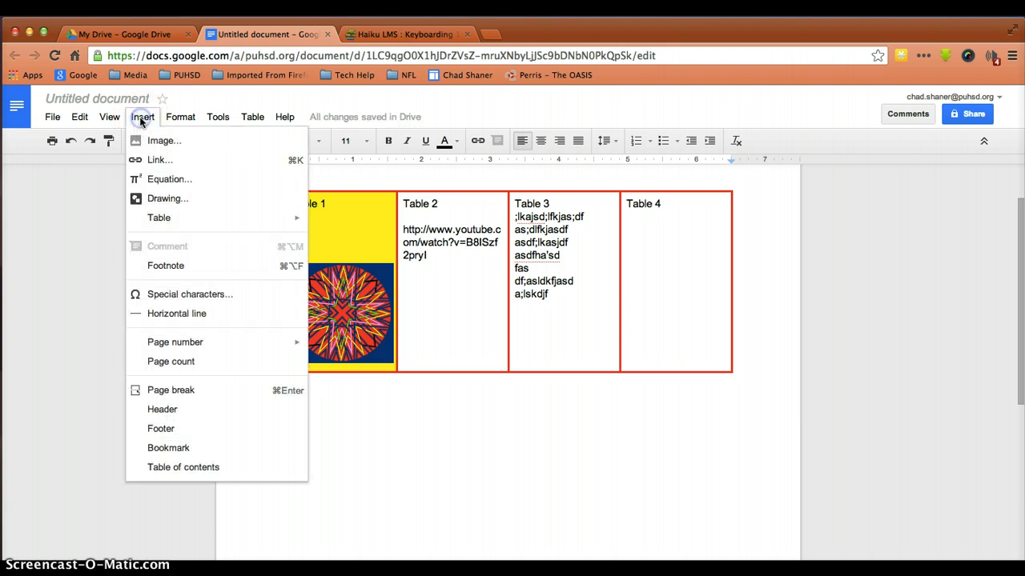
{"action": "mouse_move", "coordinate": [197, 220]}
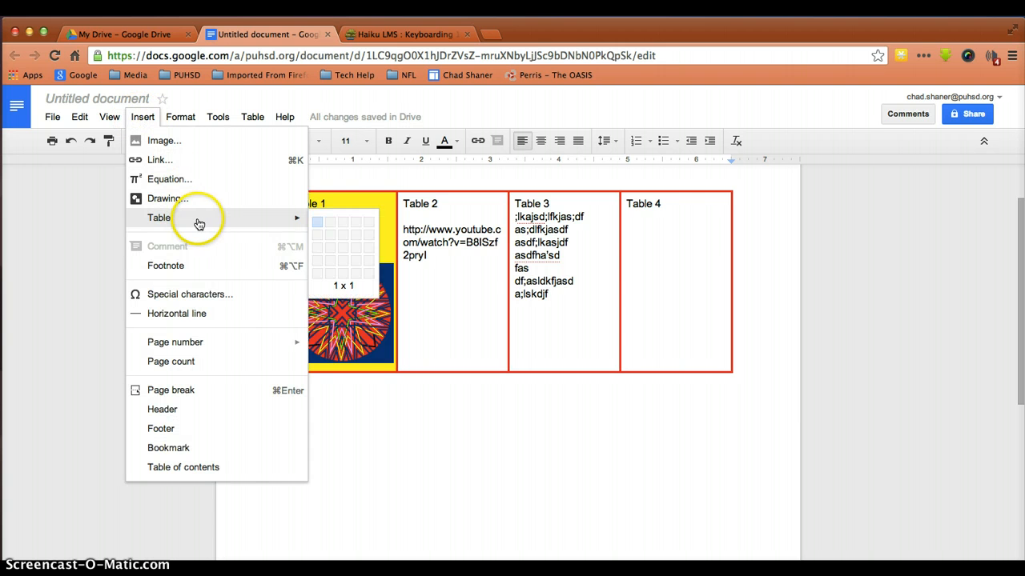
{"action": "left_click", "coordinate": [356, 223]}
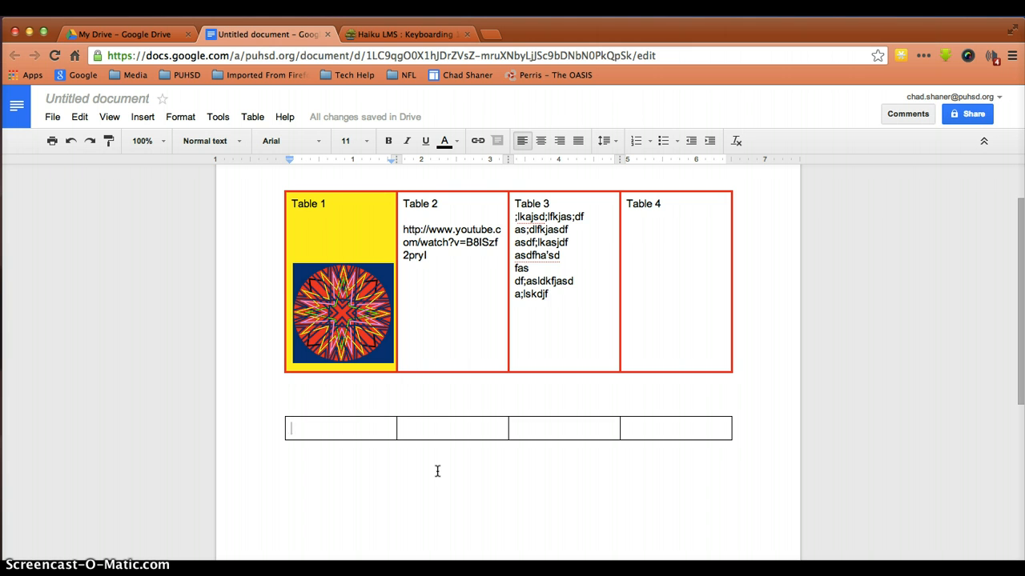
Enter "The quick brown fox jumped over the lazy hounds." in the first cell of the new table
{"action": "type", "text": "The quick brown fox"}
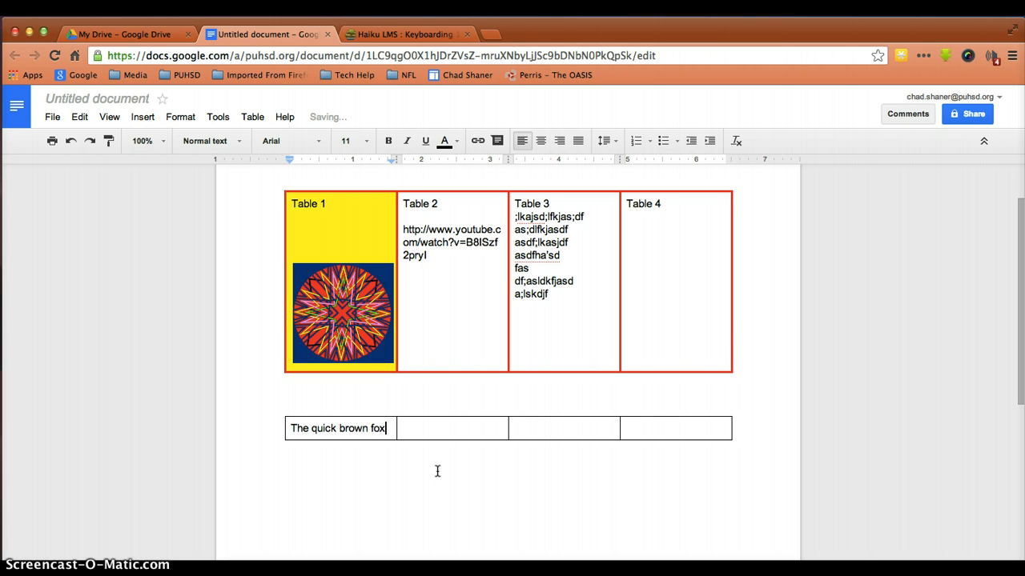
{"action": "type", "text": "umped over the lazy"}
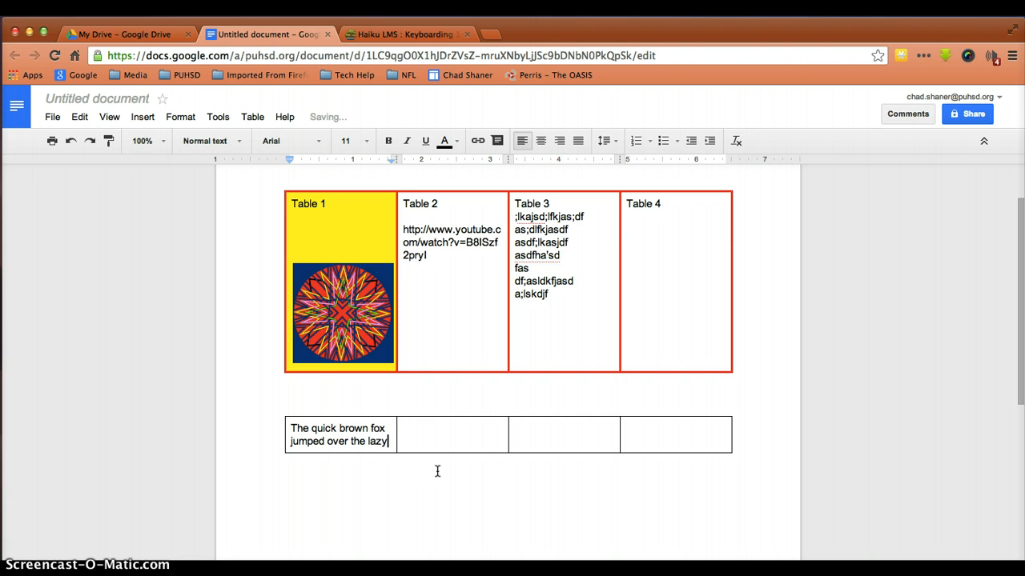
{"action": "type", "text": " hounds."}
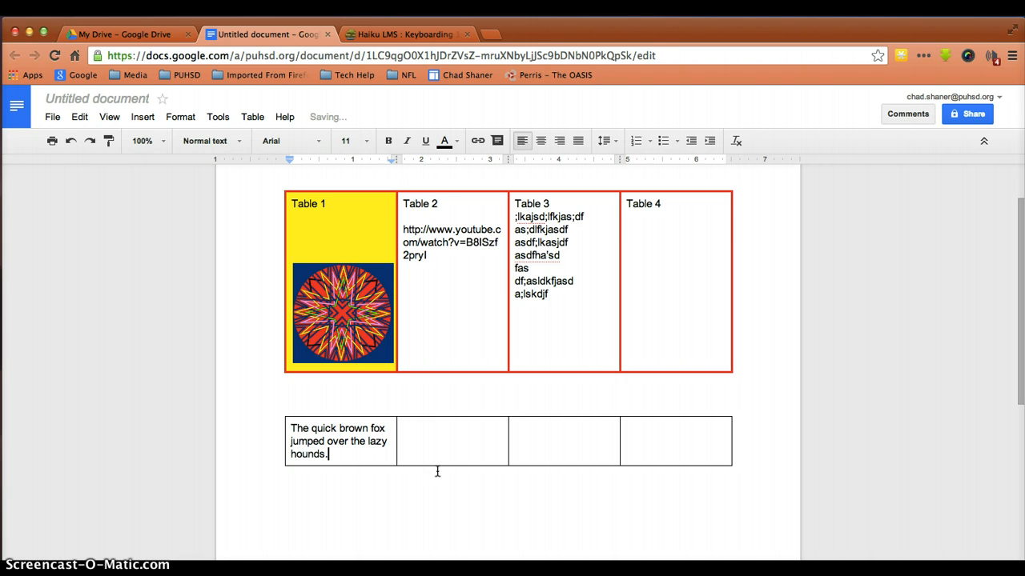
Copy the sentence in the lower table's first cell and paste it five times after the original
{"action": "left_click_drag", "start_coordinate": [347, 467], "coordinate": [261, 419]}
{"action": "key", "text": "super+c"}
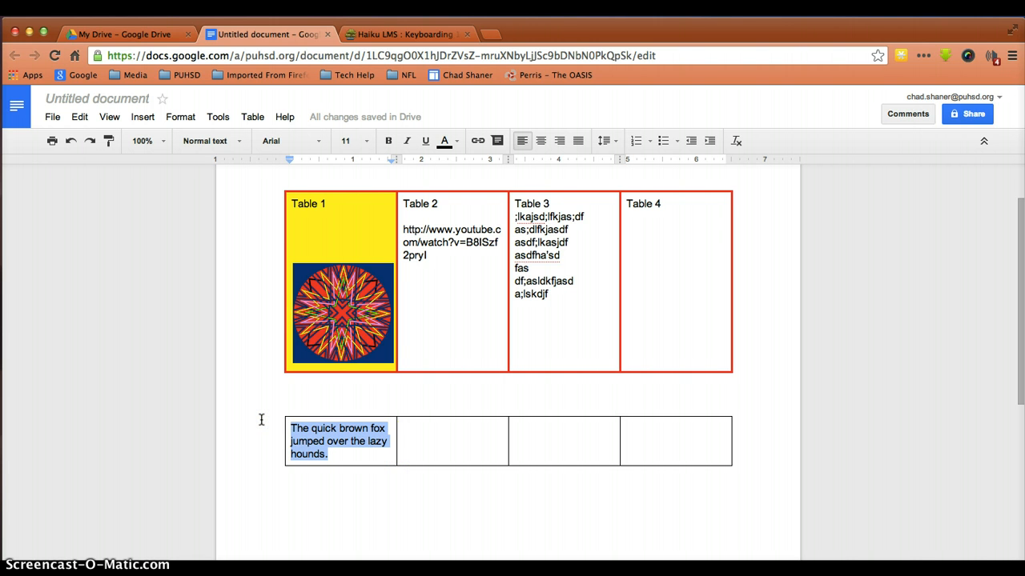
{"action": "left_click", "coordinate": [349, 461]}
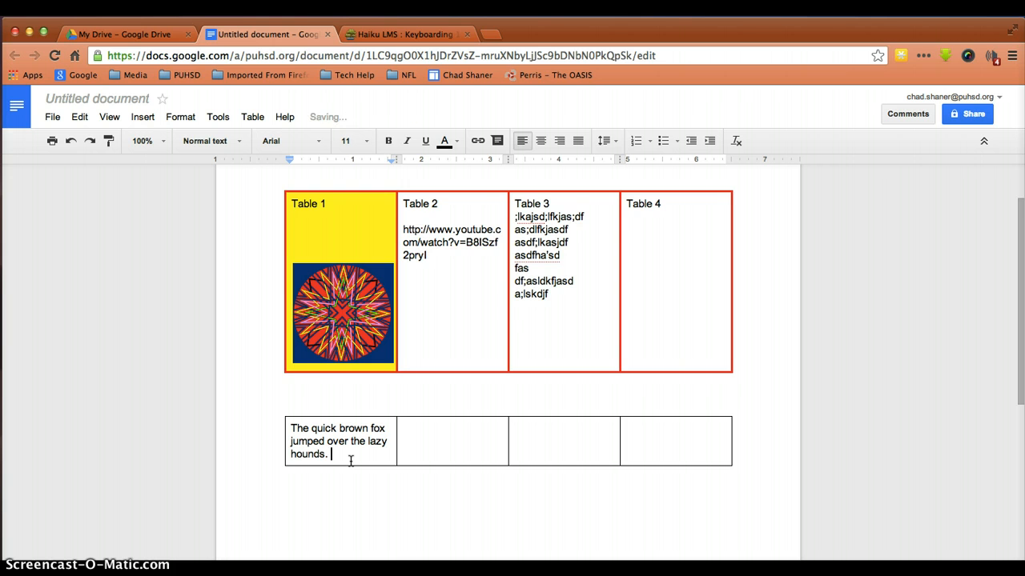
{"action": "key", "text": "super+v"}
{"action": "key", "text": "super+v"}
{"action": "key", "text": "super+v"}
{"action": "key", "text": "super+v"}
{"action": "key", "text": "super+v"}
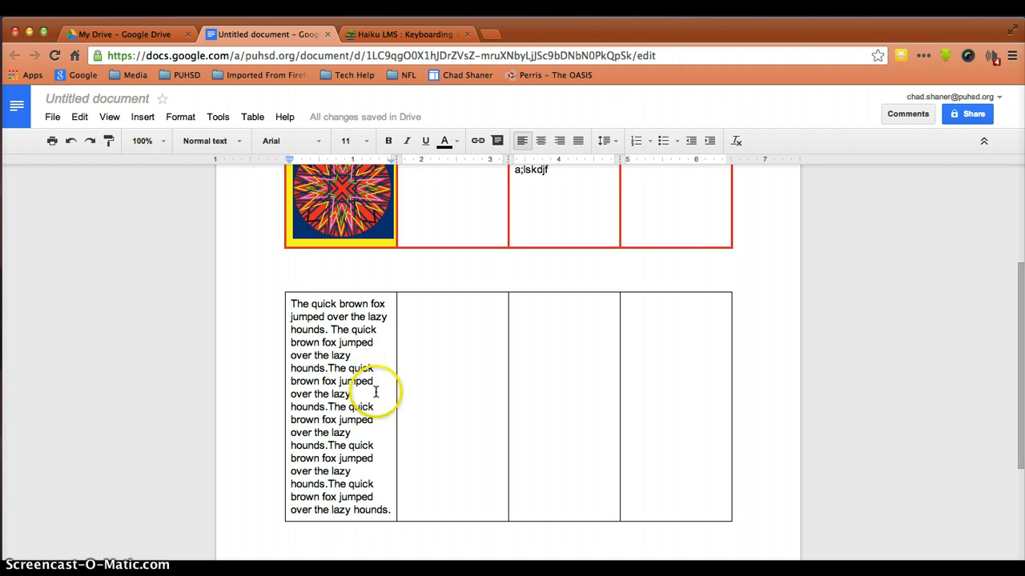
Add the label Table 5 and an empty line above the repeated sentences, and justify the sentences
{"action": "key", "text": "Return"}
{"action": "key", "text": "Return"}
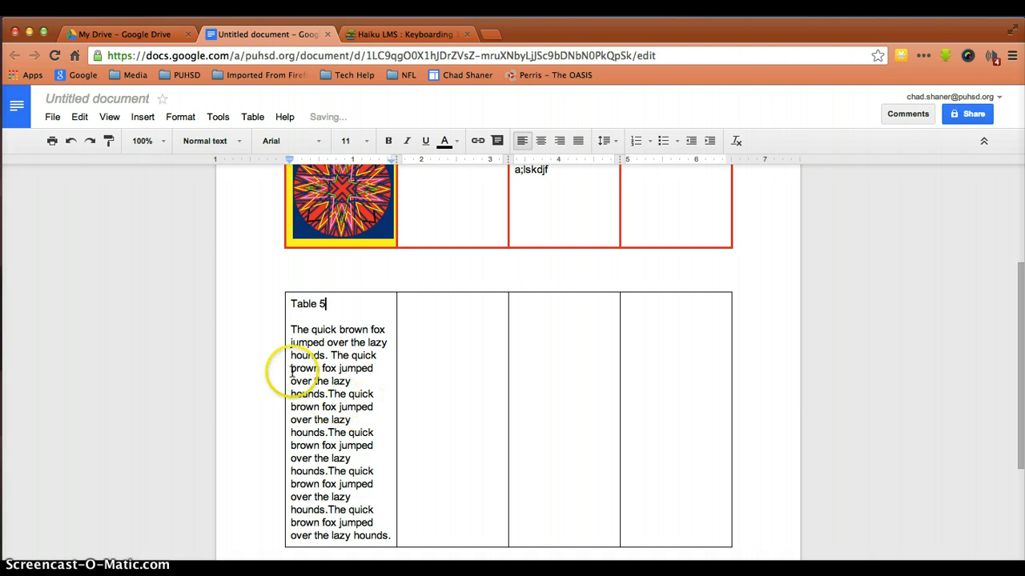
{"action": "left_click_drag", "start_coordinate": [290, 329], "coordinate": [288, 552]}
{"action": "left_click_drag", "start_coordinate": [392, 477], "coordinate": [393, 492]}
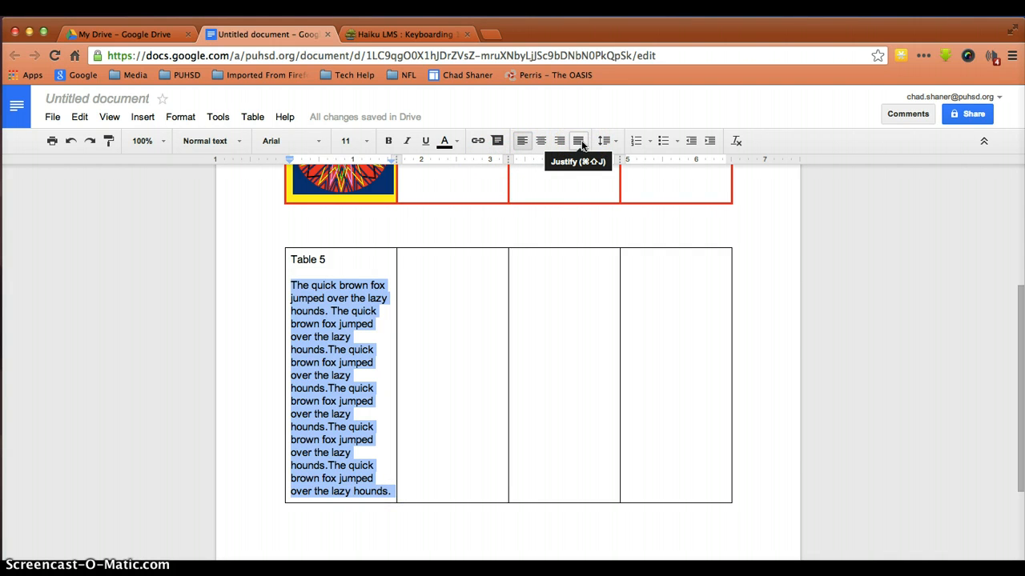
{"action": "left_click", "coordinate": [581, 140]}
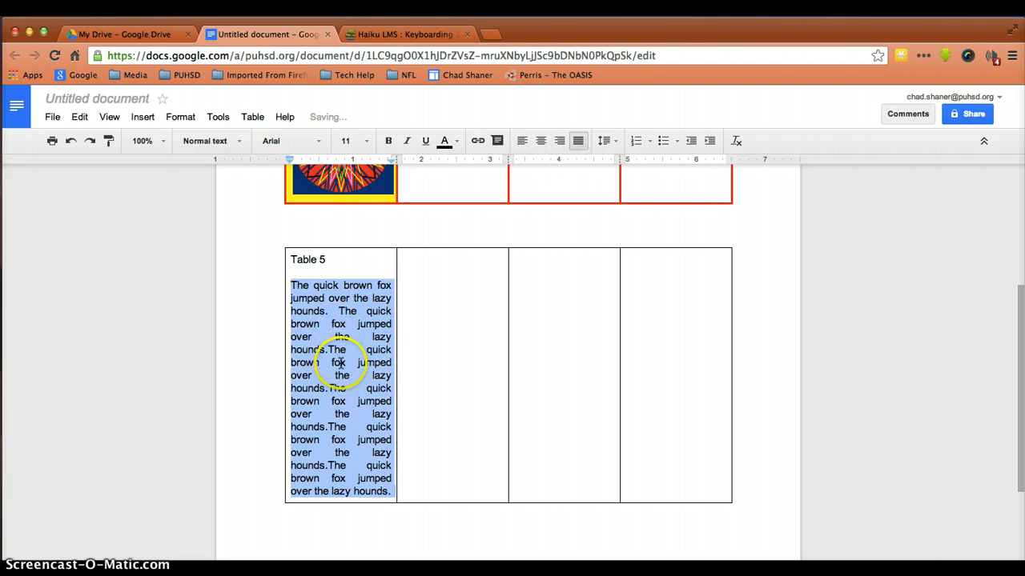
{"action": "left_click", "coordinate": [425, 304]}
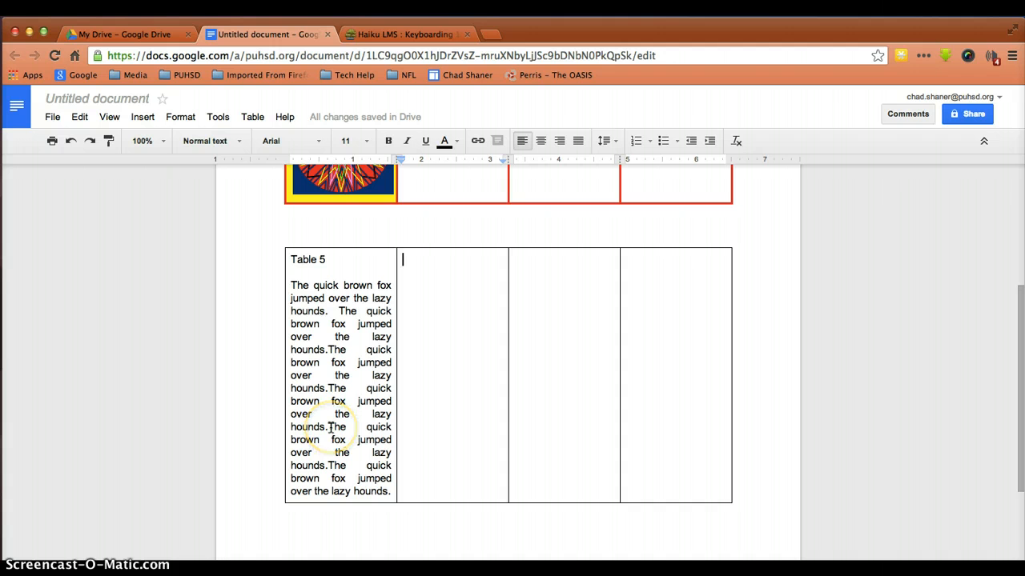
Space out the justified text with two tabs before the second sentence, a line break before the third sentence's "quick" and a tab after its "jumped"
{"action": "left_click", "coordinate": [338, 311]}
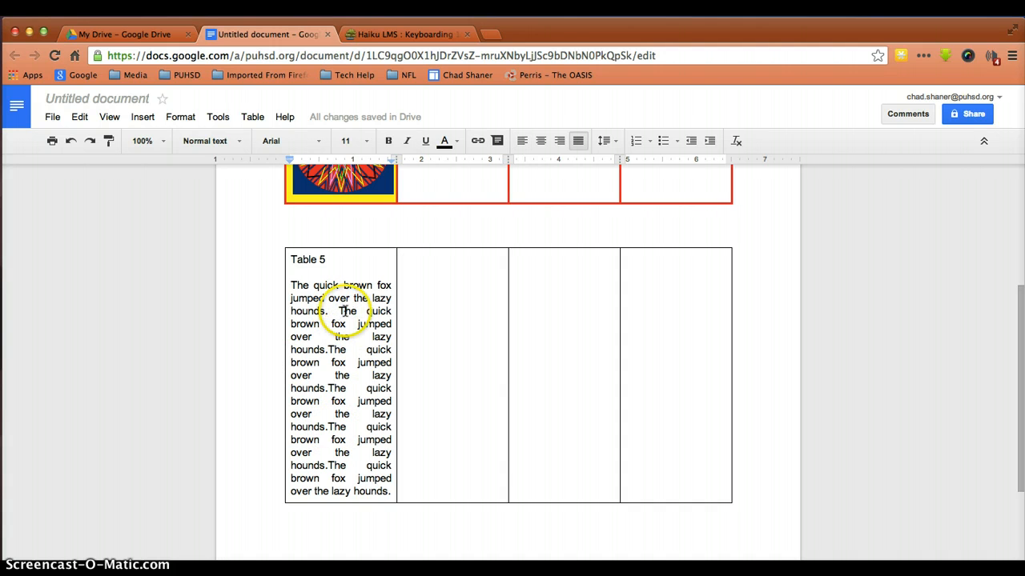
{"action": "key", "text": "Tab"}
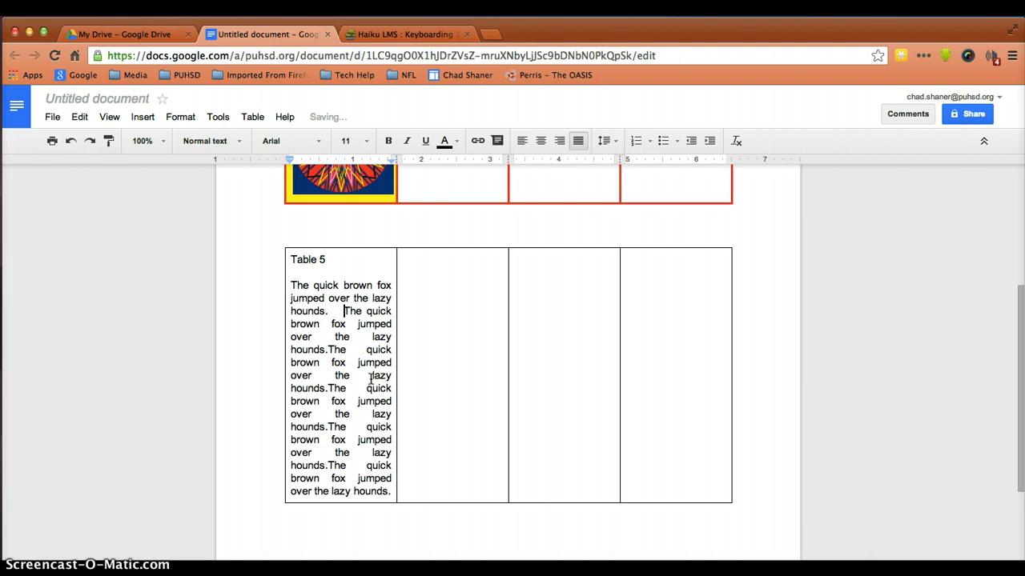
{"action": "key", "text": "Tab"}
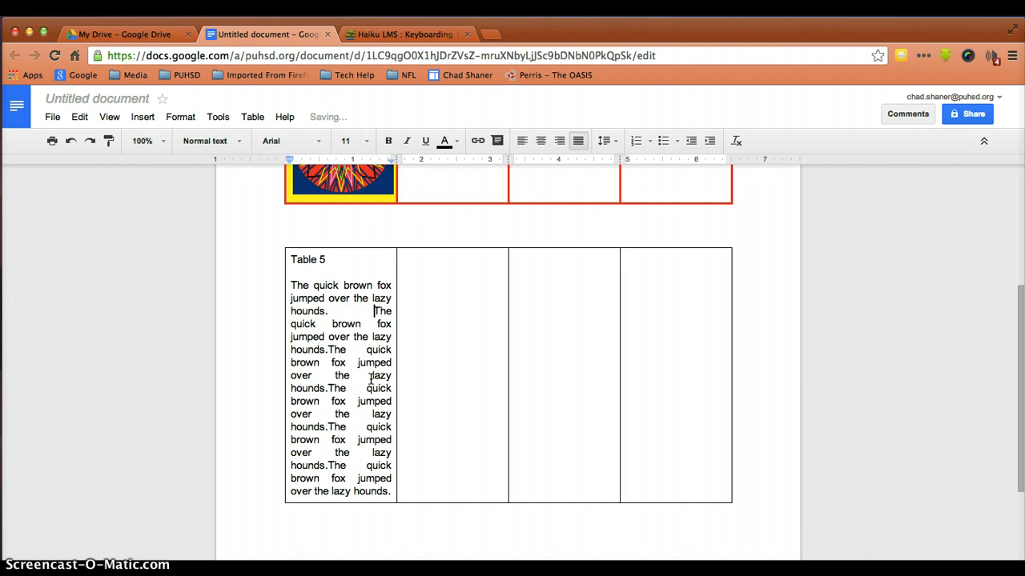
{"action": "left_click", "coordinate": [360, 350]}
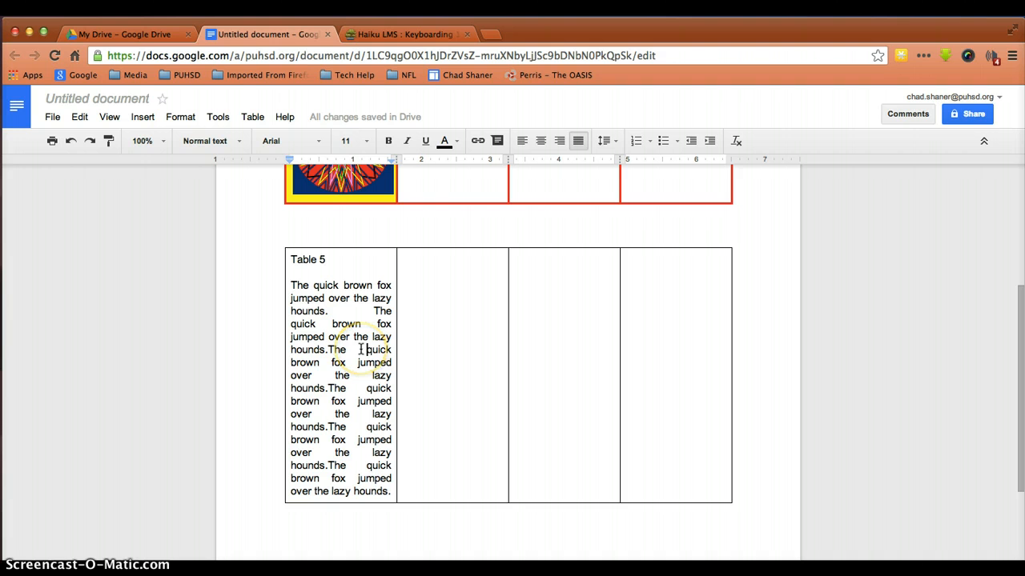
{"action": "key", "text": "Return"}
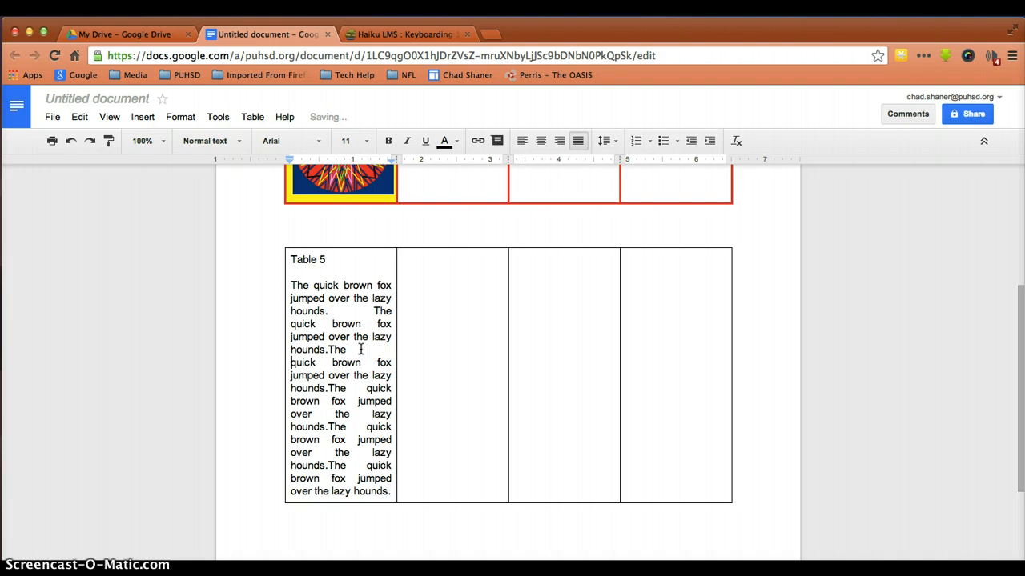
{"action": "left_click", "coordinate": [325, 375]}
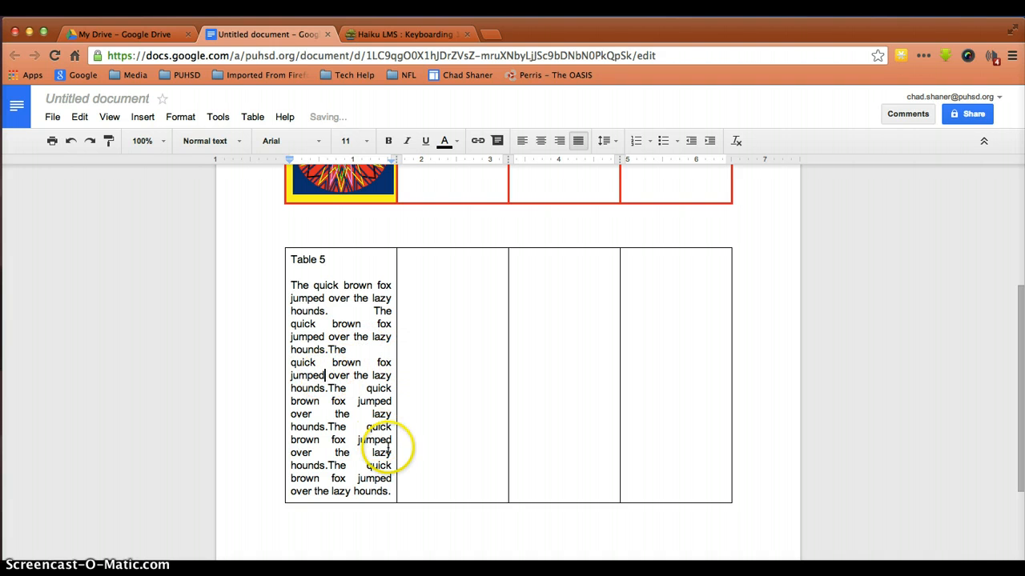
{"action": "key", "text": "Tab"}
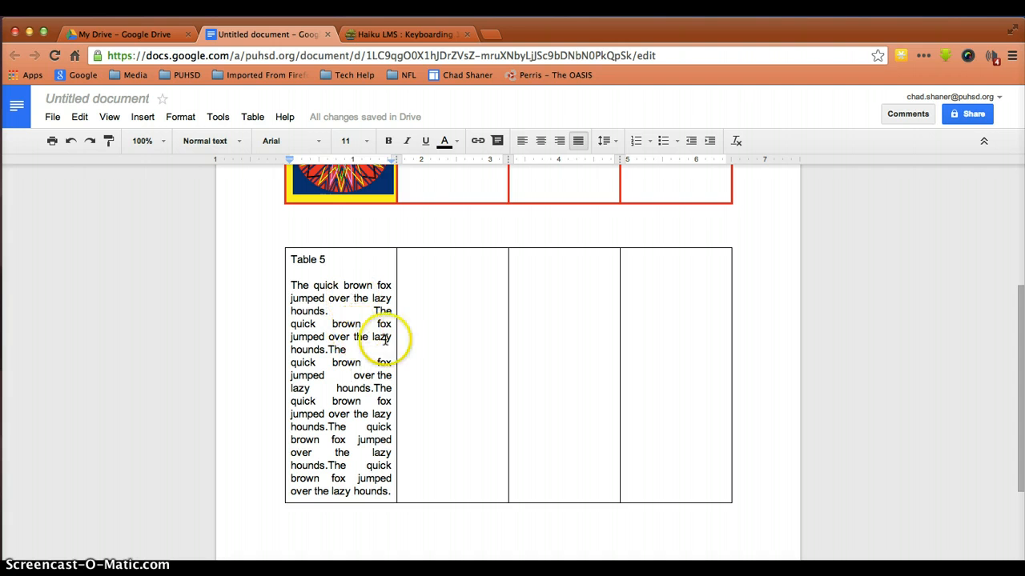
Delete the entire lower table and undo the deletion
{"action": "right_click", "coordinate": [393, 250]}
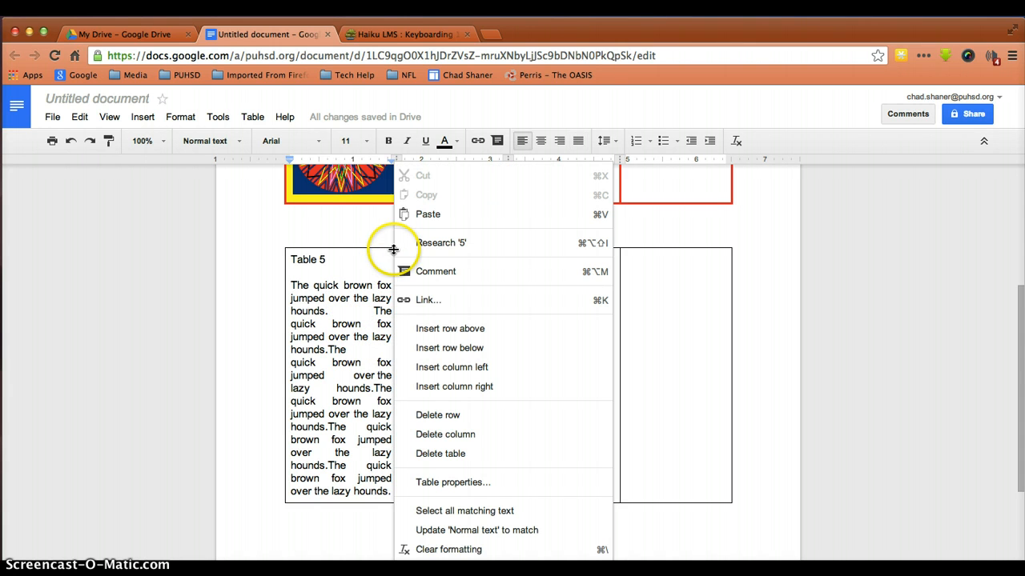
{"action": "left_click", "coordinate": [448, 454]}
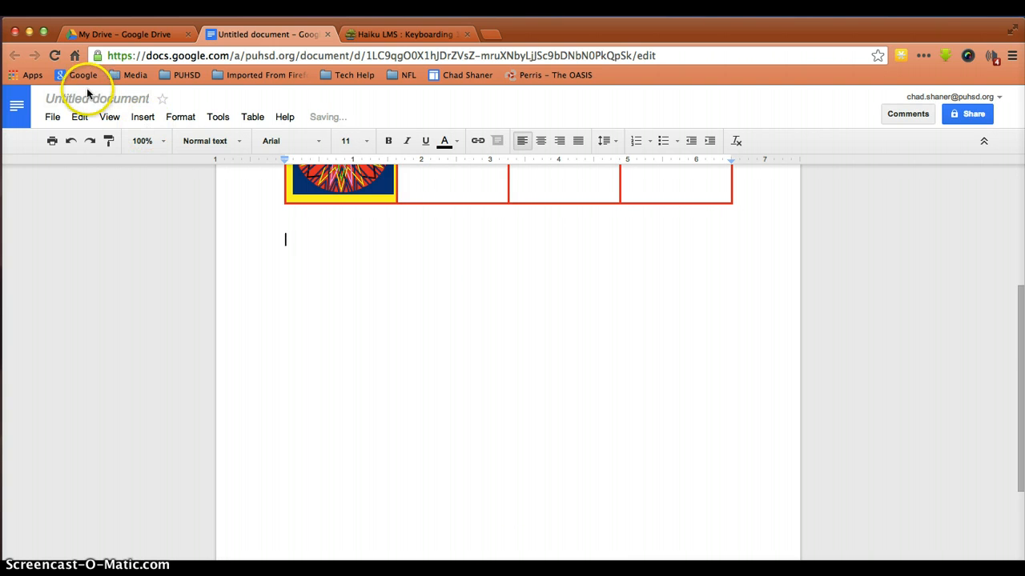
{"action": "left_click", "coordinate": [70, 141]}
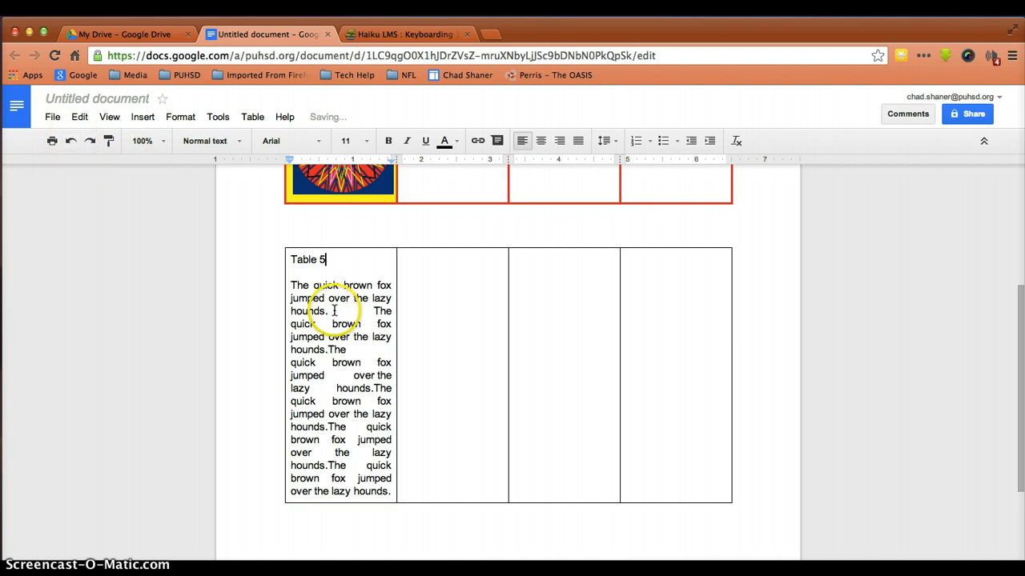
Give the lower table, starting with the Table 5 cell, a purple border 3 pt thick
{"action": "right_click", "coordinate": [285, 250]}
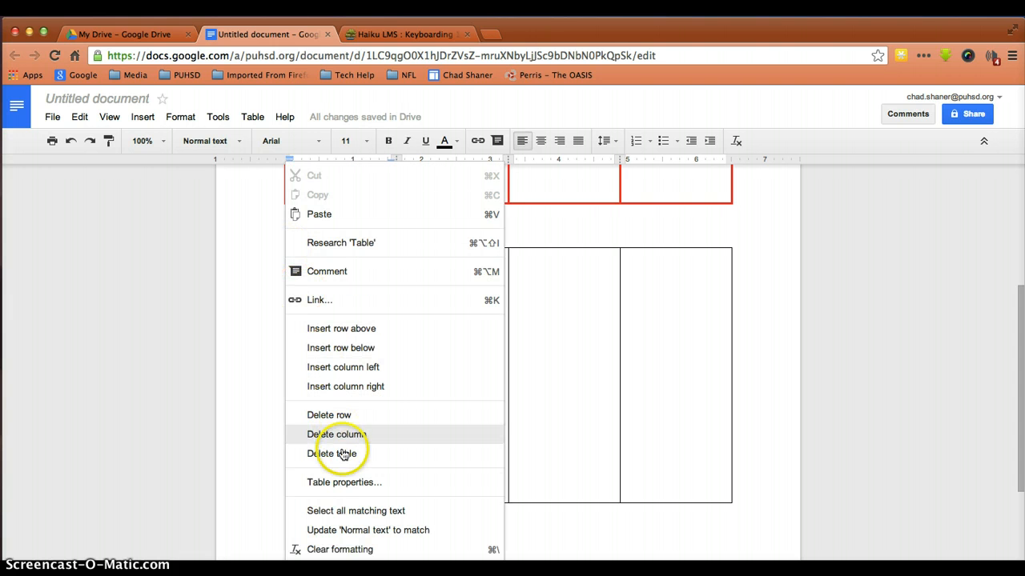
{"action": "left_click", "coordinate": [341, 484]}
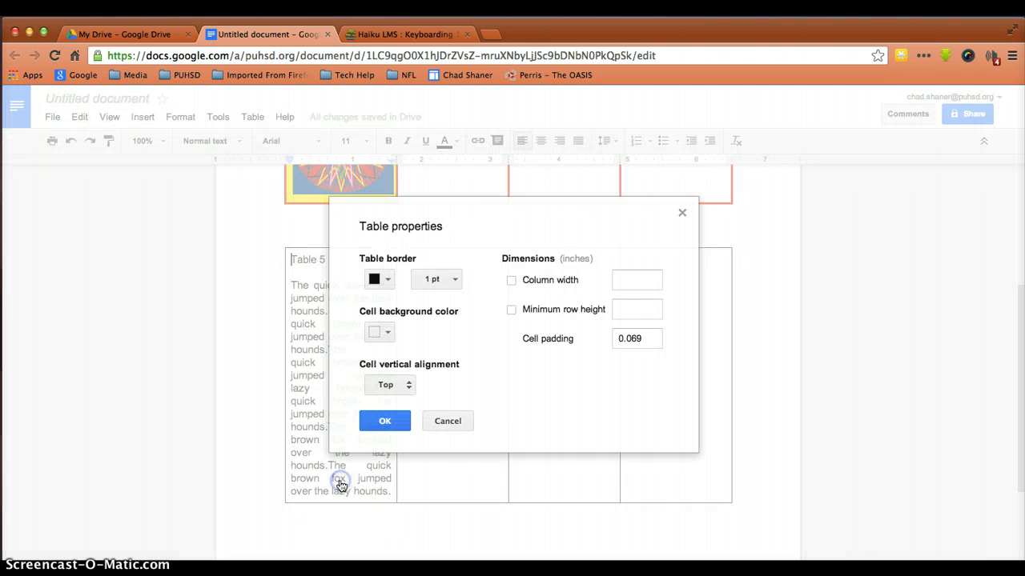
{"action": "left_click", "coordinate": [391, 285]}
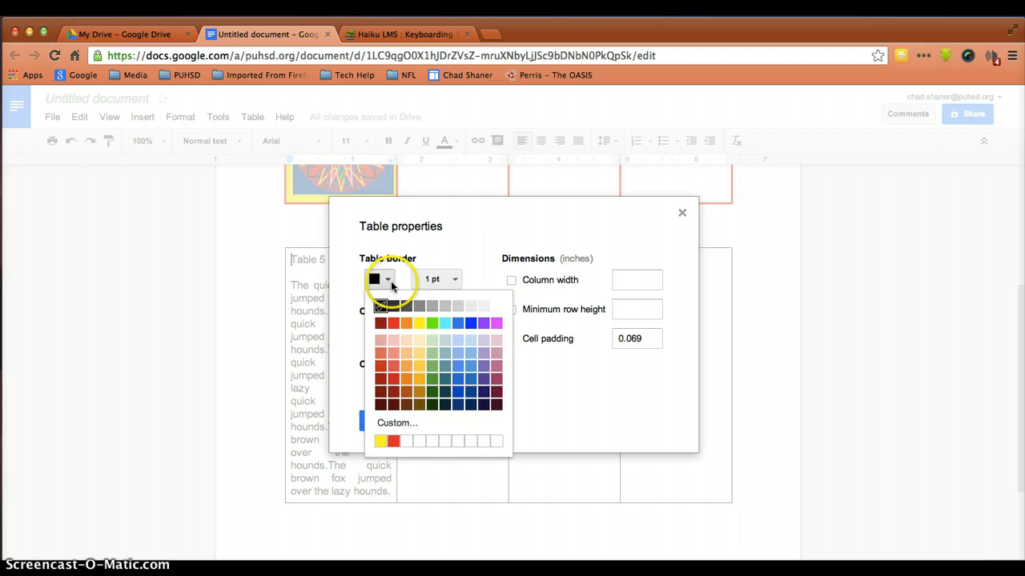
{"action": "left_click", "coordinate": [485, 328]}
{"action": "left_click", "coordinate": [437, 279]}
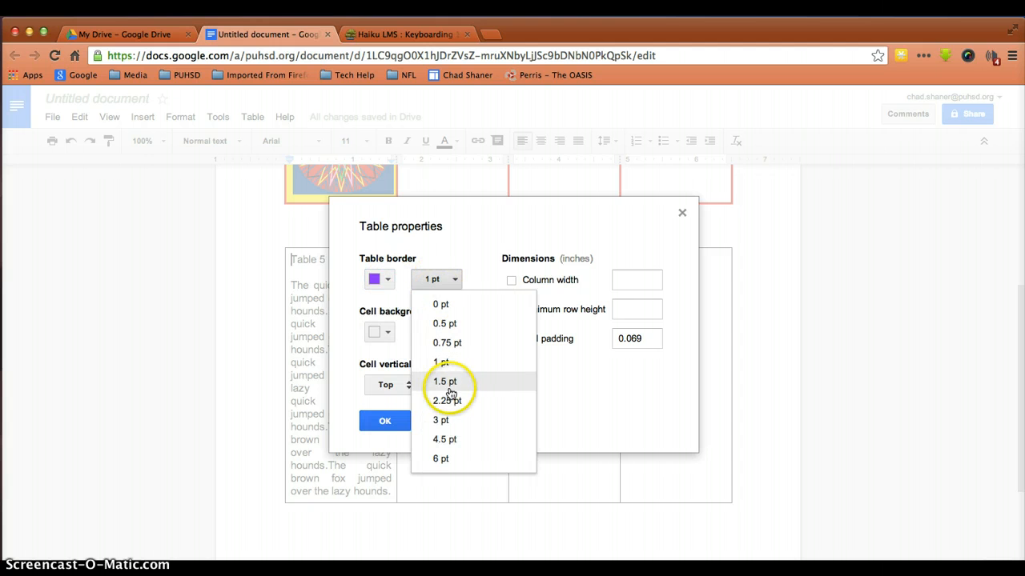
{"action": "left_click", "coordinate": [442, 420]}
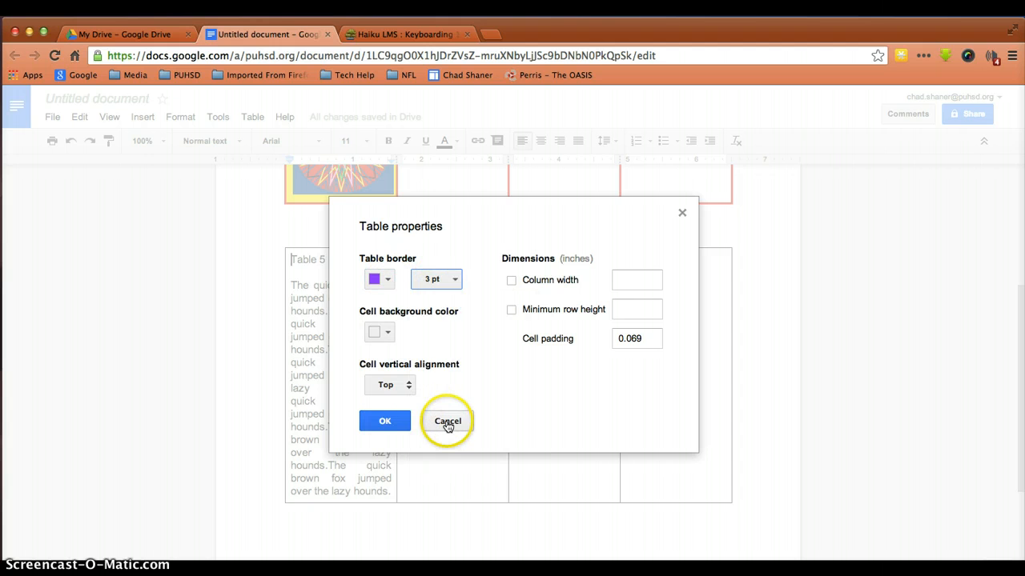
{"action": "left_click", "coordinate": [385, 421]}
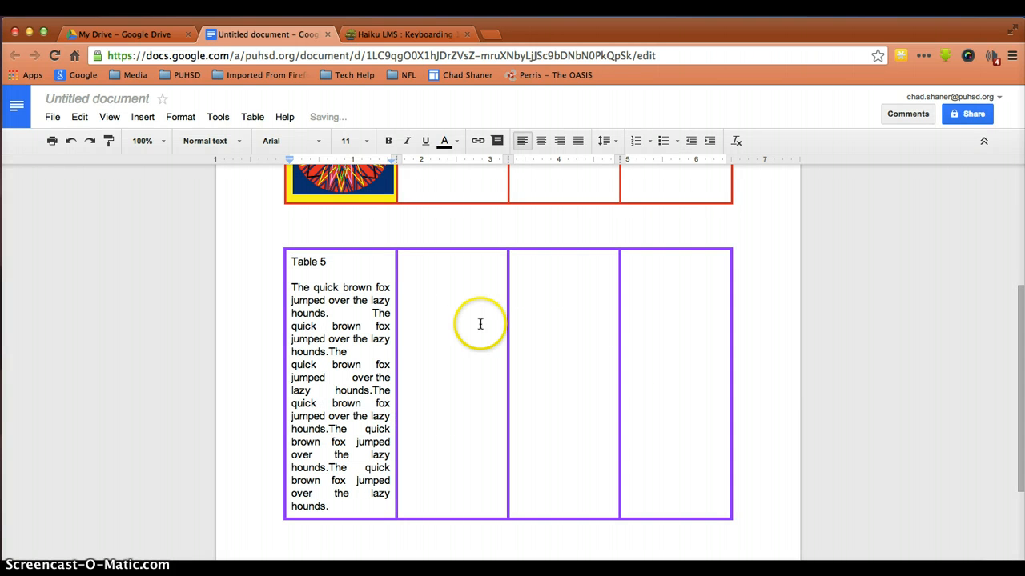
Review both finished tables in the document, comparing their borders, labels, cell contents and the spacing between them
{"action": "scroll", "coordinate": [468, 320], "scroll_direction": "up", "scroll_amount": 4}
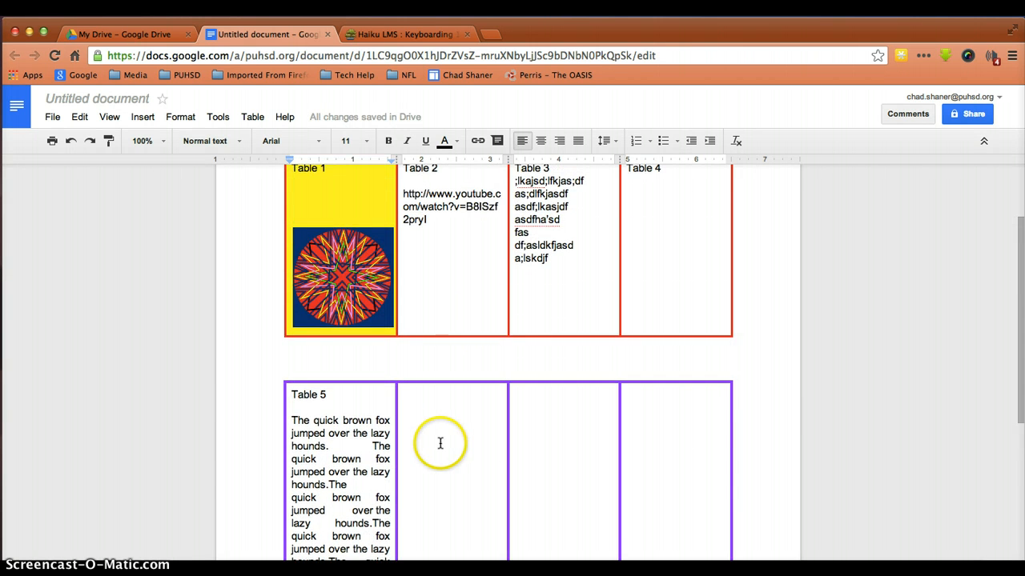
{"action": "scroll", "coordinate": [439, 442], "scroll_direction": "up", "scroll_amount": 3}
{"action": "scroll", "coordinate": [440, 443], "scroll_direction": "down", "scroll_amount": 4}
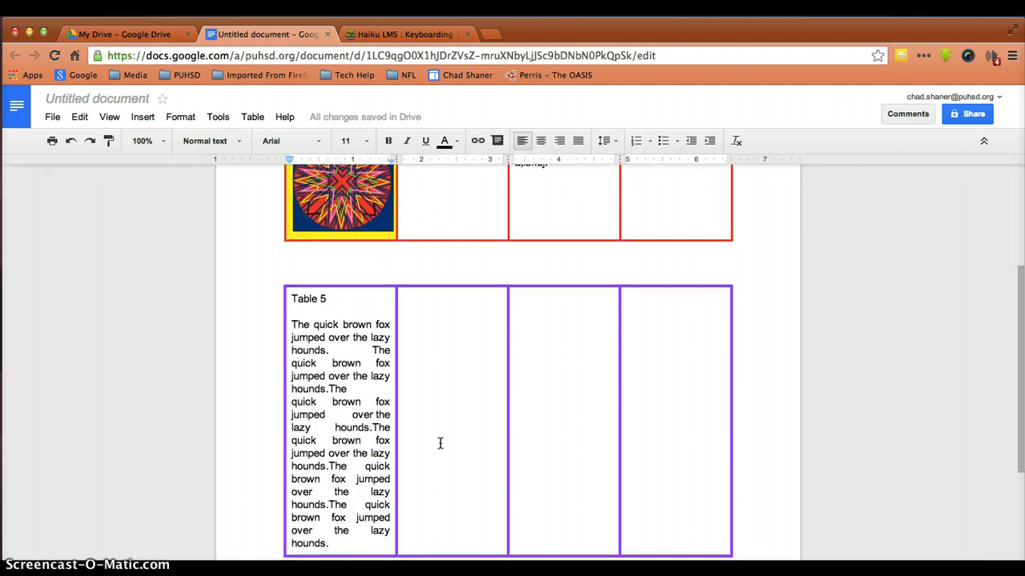
{"action": "scroll", "coordinate": [440, 443], "scroll_direction": "up", "scroll_amount": 3}
{"action": "scroll", "coordinate": [439, 443], "scroll_direction": "down", "scroll_amount": 3}
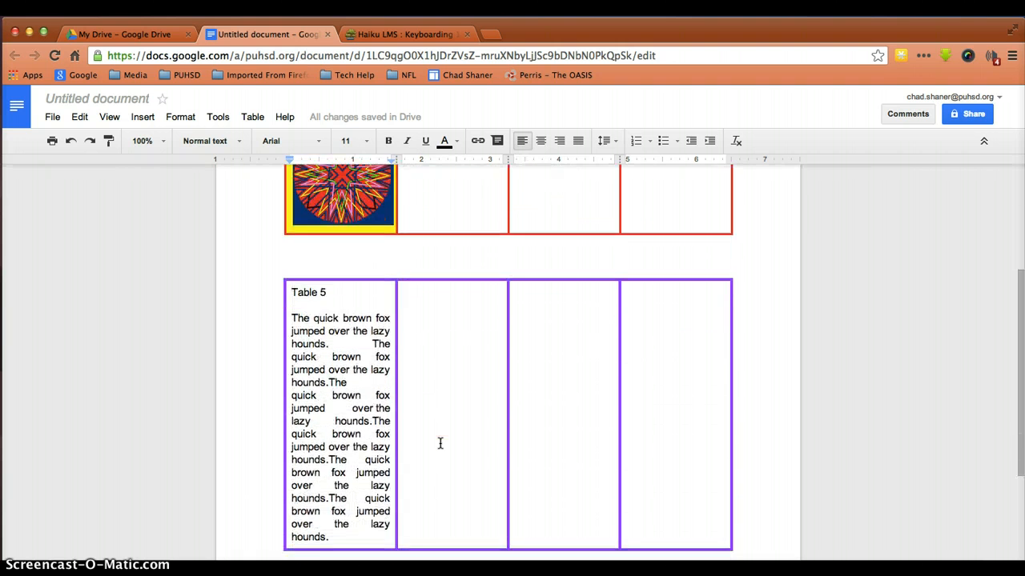
{"action": "scroll", "coordinate": [440, 443], "scroll_direction": "up", "scroll_amount": 1}
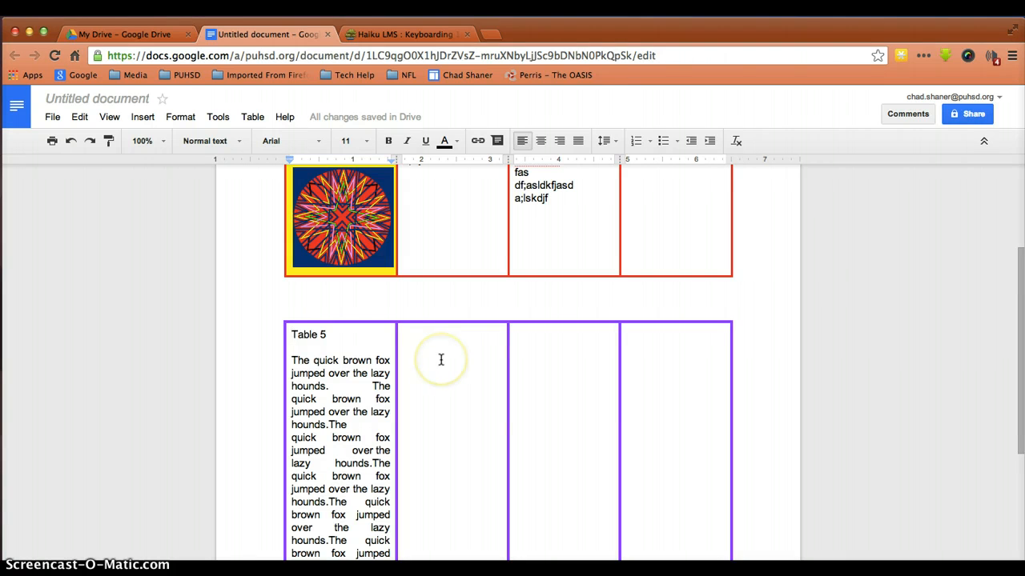
{"action": "scroll", "coordinate": [440, 359], "scroll_direction": "down", "scroll_amount": 3}
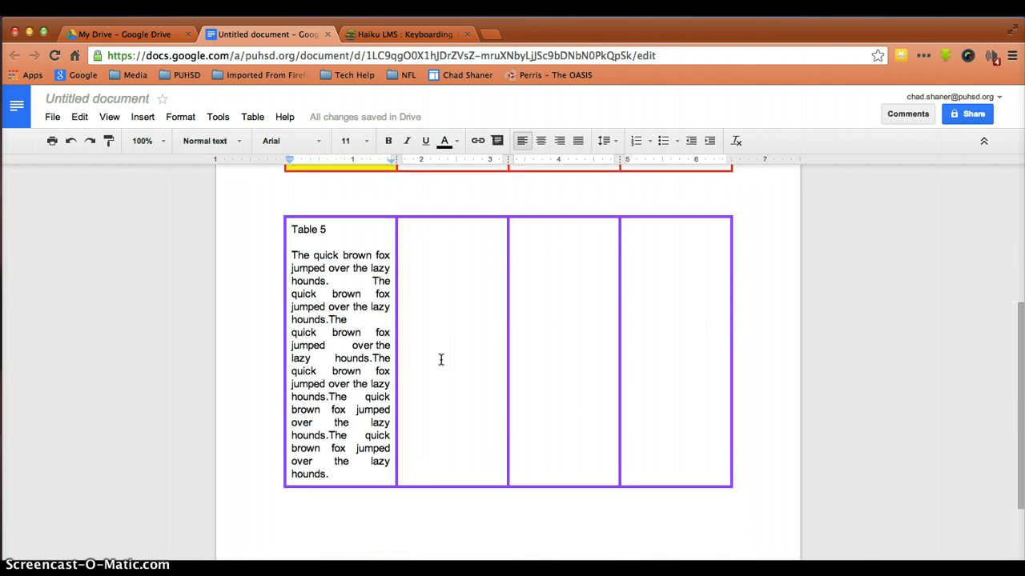
{"action": "scroll", "coordinate": [440, 359], "scroll_direction": "up", "scroll_amount": 4}
{"action": "scroll", "coordinate": [440, 359], "scroll_direction": "up", "scroll_amount": 2}
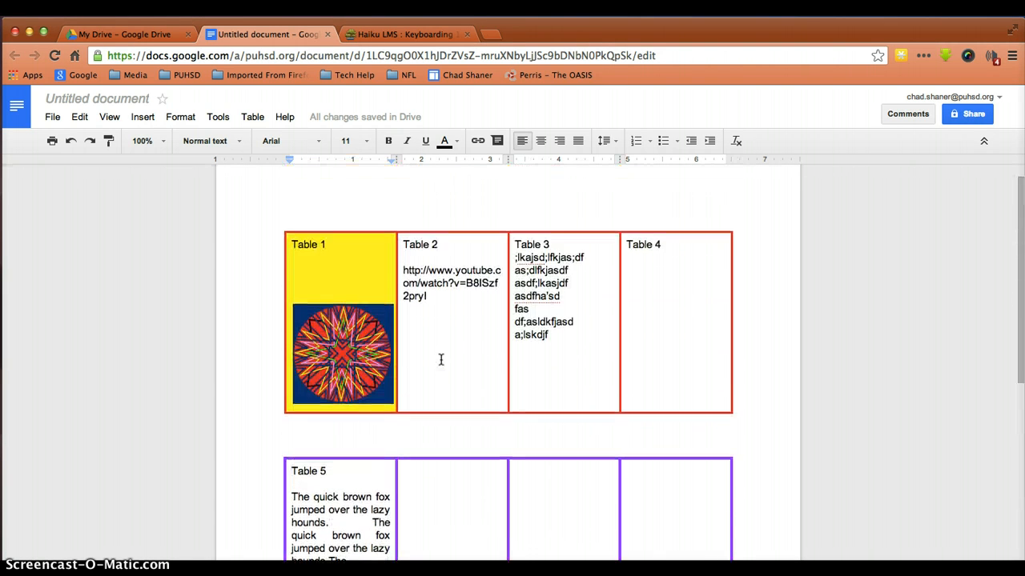
{"action": "scroll", "coordinate": [440, 360], "scroll_direction": "down", "scroll_amount": 2}
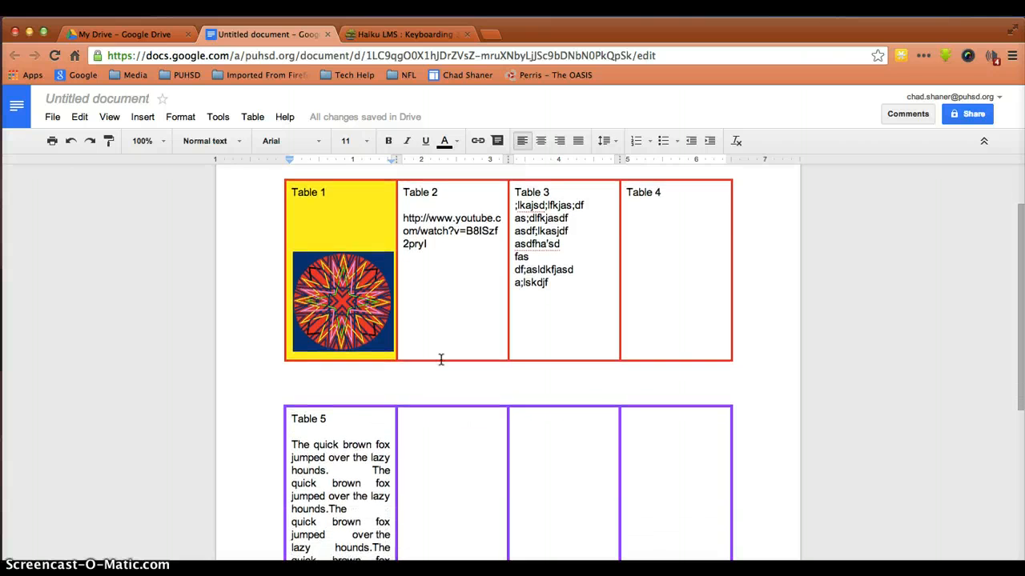
{"action": "scroll", "coordinate": [441, 360], "scroll_direction": "up", "scroll_amount": 1}
{"action": "scroll", "coordinate": [440, 359], "scroll_direction": "up", "scroll_amount": 1}
{"action": "scroll", "coordinate": [440, 359], "scroll_direction": "down", "scroll_amount": 1}
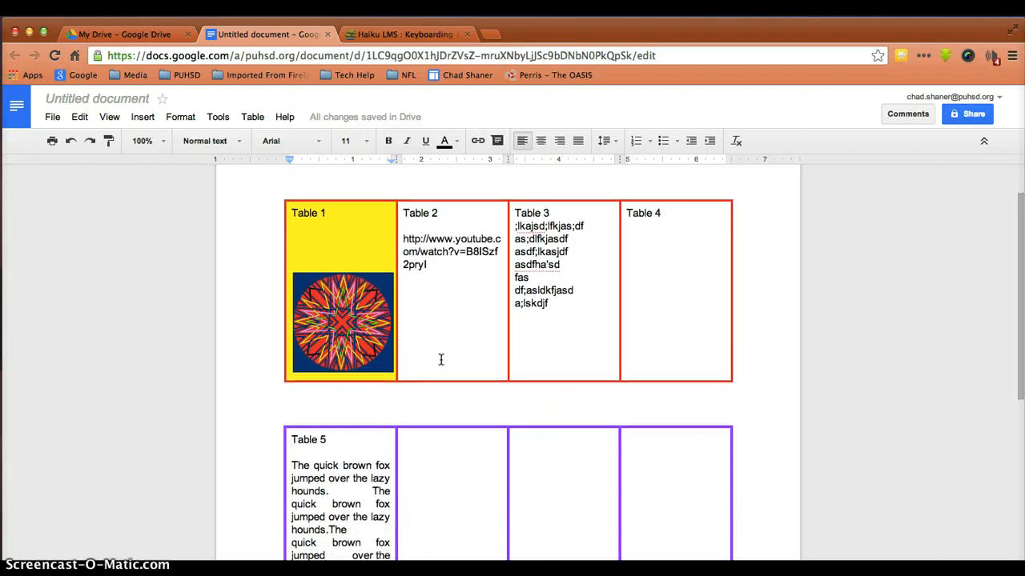
{"action": "scroll", "coordinate": [440, 359], "scroll_direction": "down", "scroll_amount": 5}
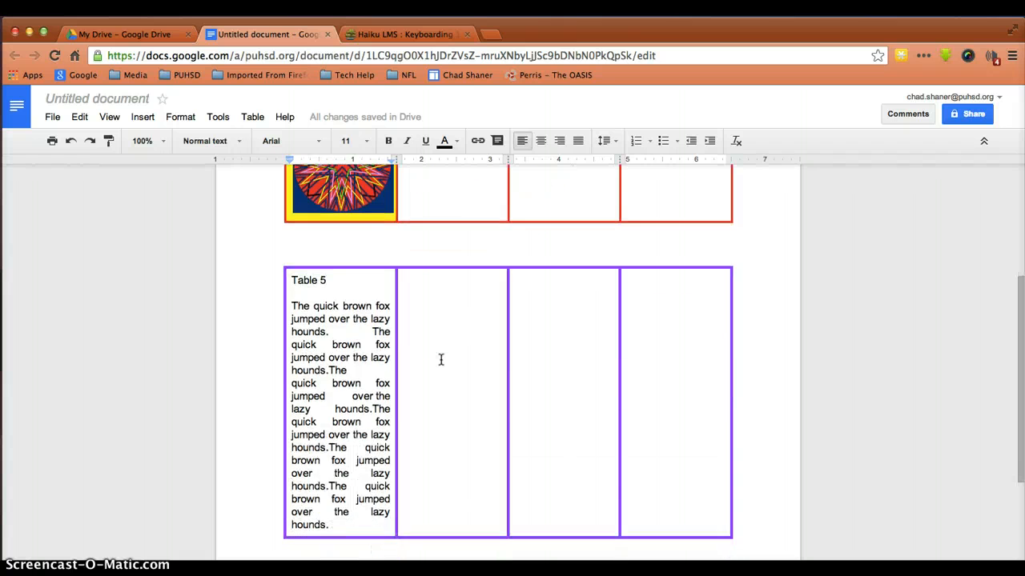
{"action": "scroll", "coordinate": [440, 359], "scroll_direction": "up", "scroll_amount": 5}
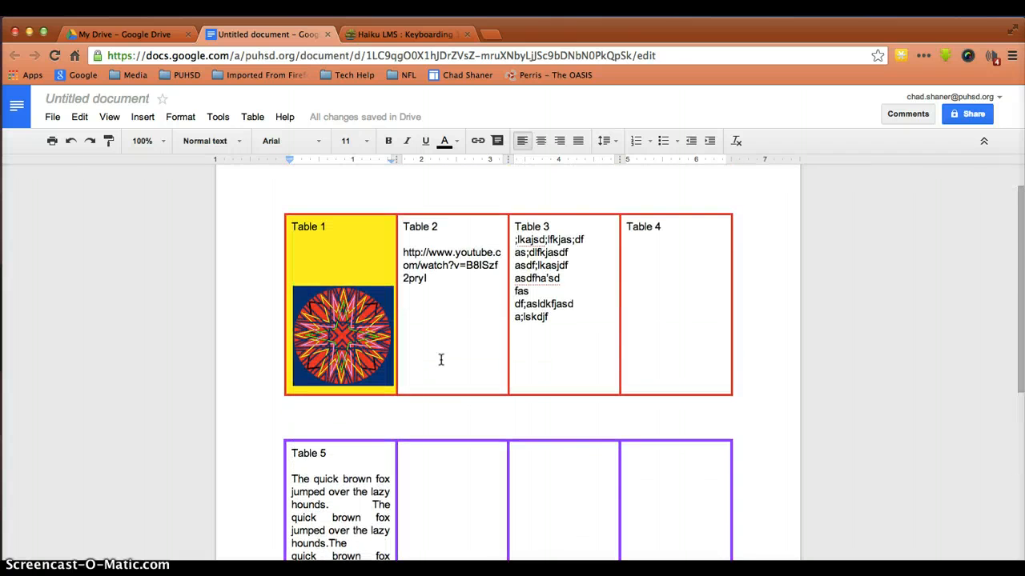
{"action": "scroll", "coordinate": [440, 360], "scroll_direction": "down", "scroll_amount": 2}
{"action": "scroll", "coordinate": [440, 359], "scroll_direction": "up", "scroll_amount": 2}
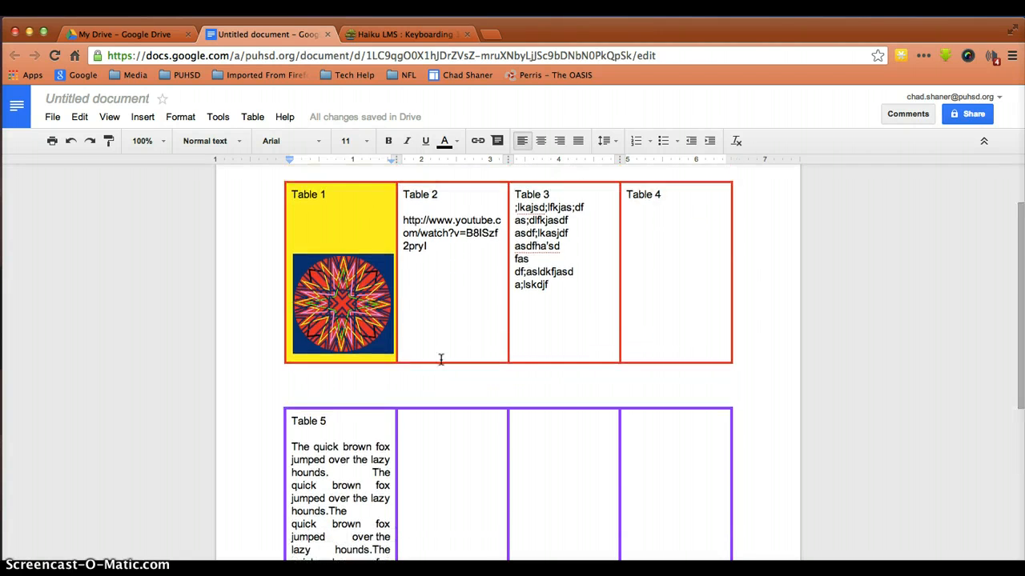
{"action": "scroll", "coordinate": [440, 359], "scroll_direction": "down", "scroll_amount": 3}
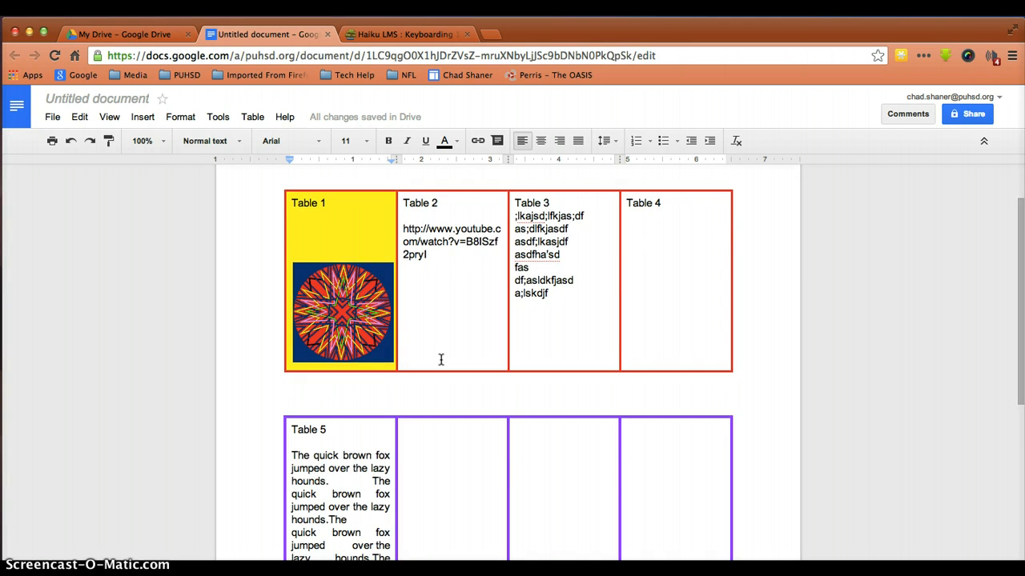
{"action": "scroll", "coordinate": [440, 359], "scroll_direction": "down", "scroll_amount": 2}
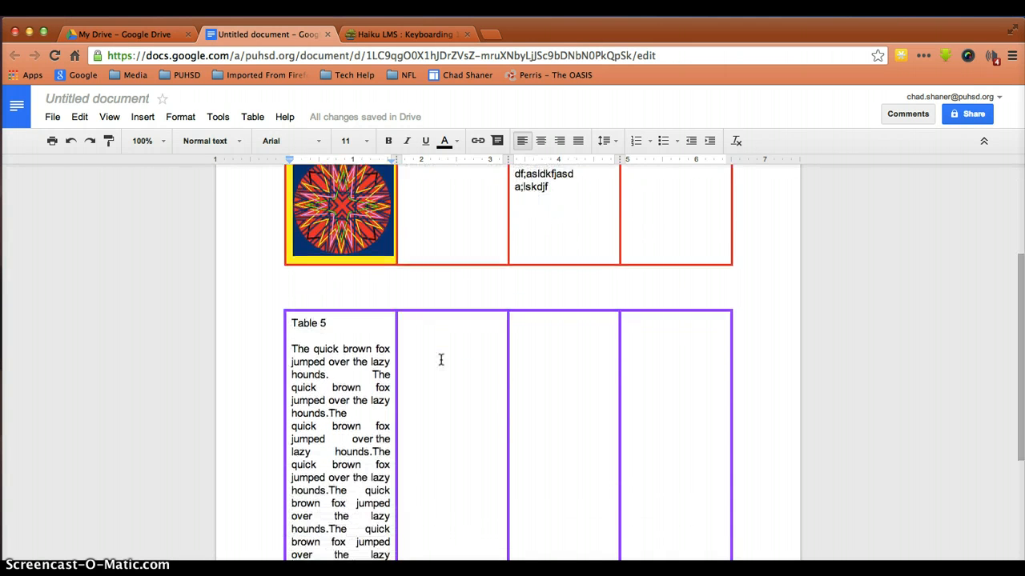
{"action": "scroll", "coordinate": [440, 359], "scroll_direction": "up", "scroll_amount": 4}
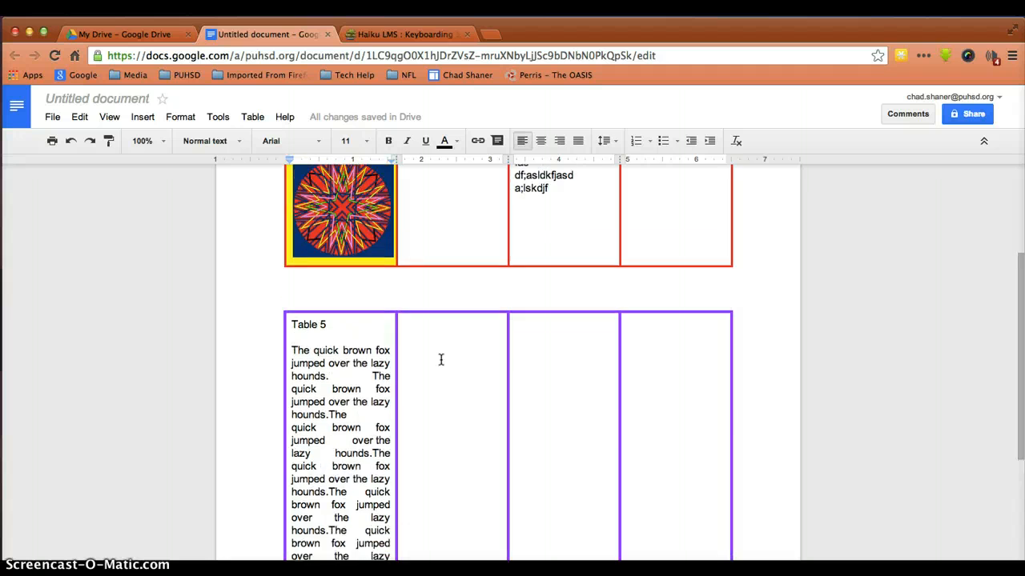